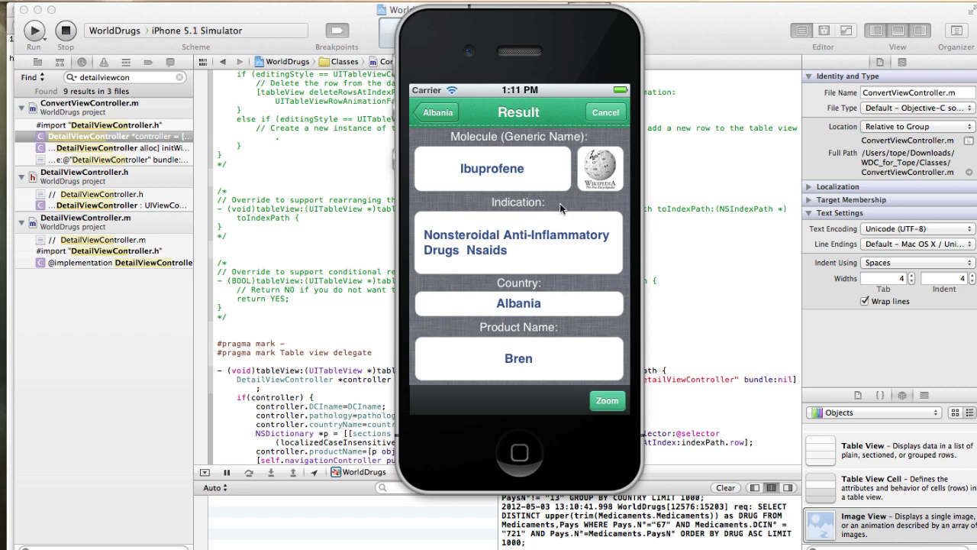
- Move the iPhone Simulator showing the Ibuprofene result left to uncover the window behind it
{"action": "left_click_drag", "start_coordinate": [572, 57], "coordinate": [466, 61]}
- Place the running simulator beside the green iPhone.psd design to compare them, then return to Xcode
{"action": "left_click", "coordinate": [645, 548]}
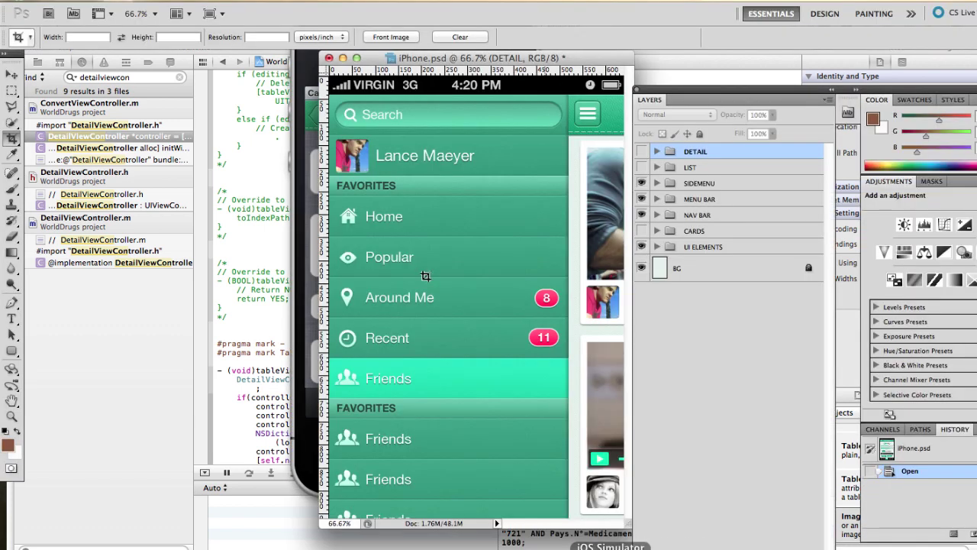
{"action": "left_click", "coordinate": [309, 143]}
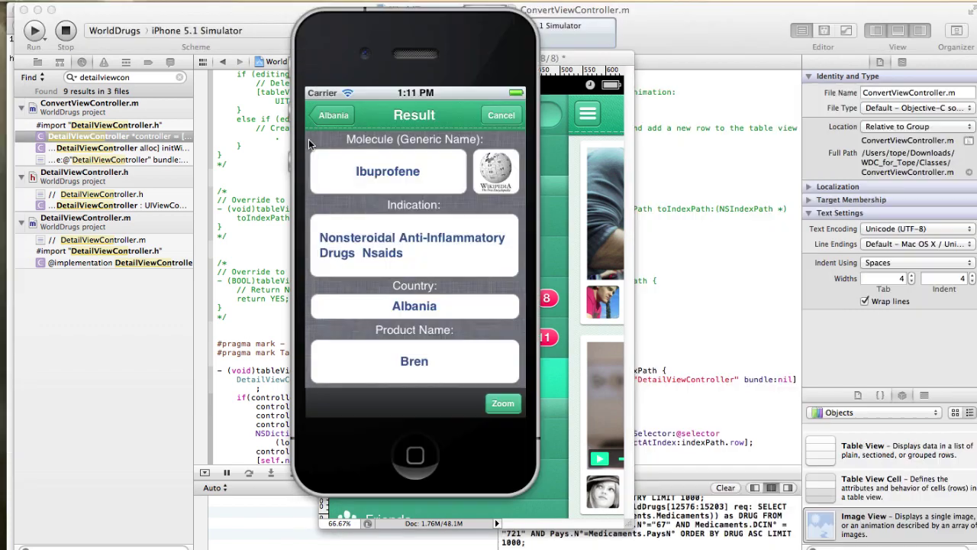
{"action": "left_click_drag", "start_coordinate": [356, 39], "coordinate": [135, 55]}
{"action": "left_click_drag", "start_coordinate": [448, 64], "coordinate": [457, 63]}
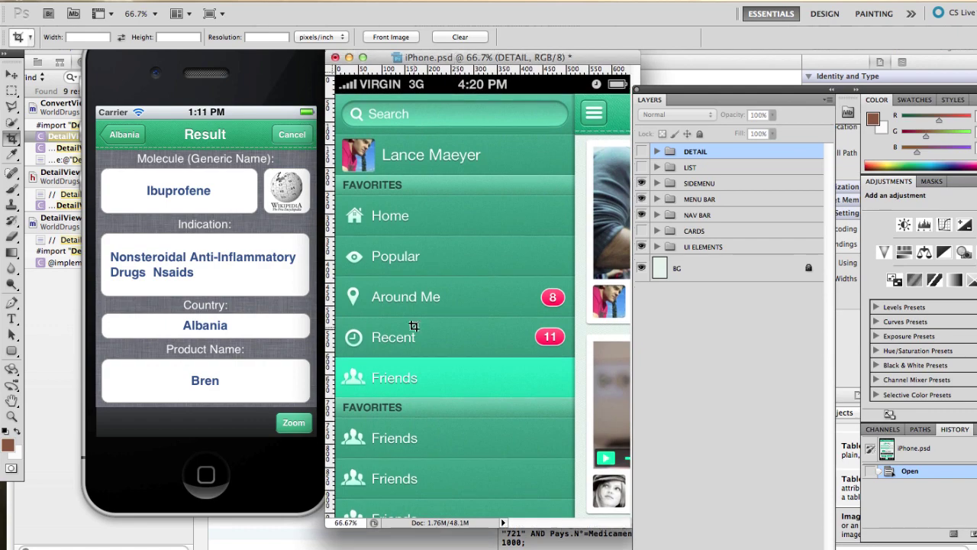
{"action": "left_click", "coordinate": [308, 532]}
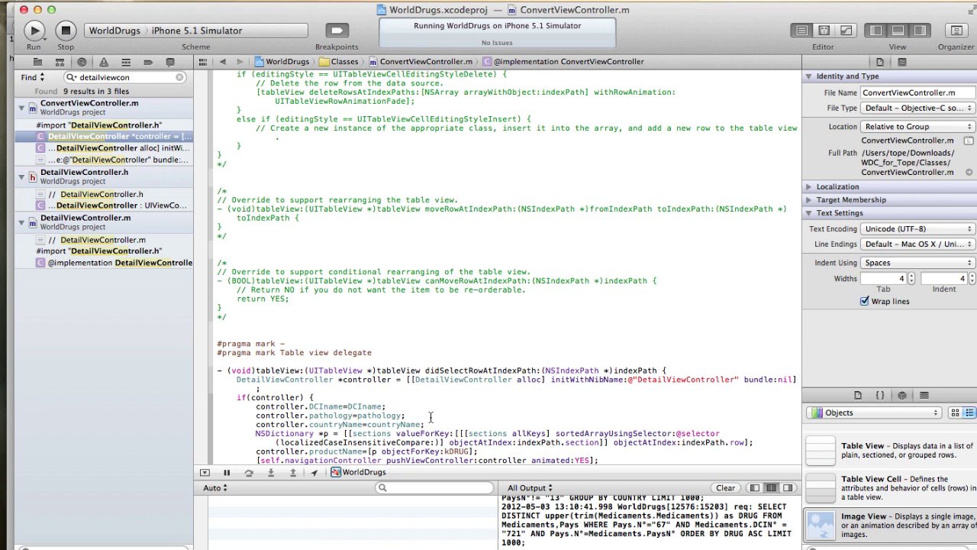
- From the Moments product page in Safari, open the full-size ios-photo-app-design-moments-02.jpg profile image
{"action": "left_click", "coordinate": [230, 545]}
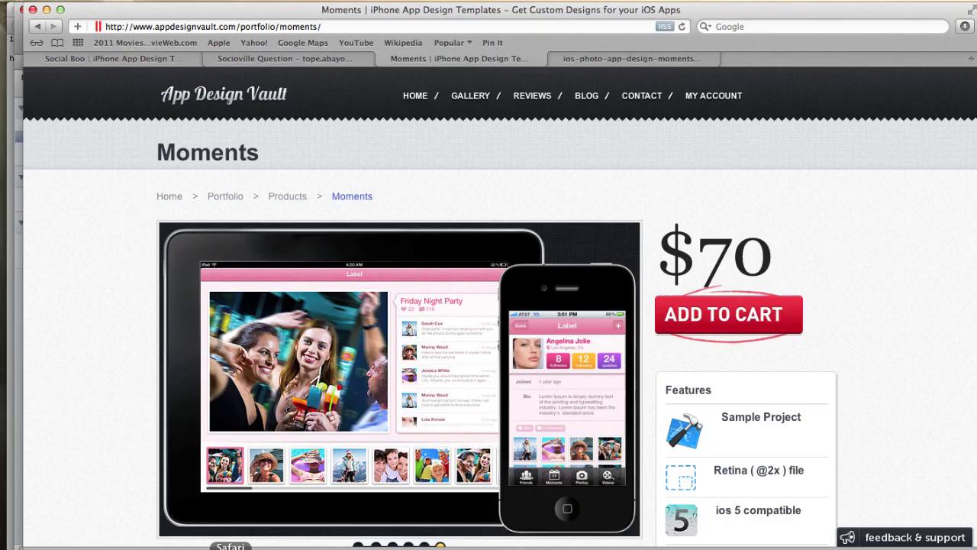
{"action": "left_click_drag", "start_coordinate": [150, 145], "coordinate": [279, 146]}
{"action": "left_click", "coordinate": [279, 145]}
{"action": "scroll", "coordinate": [871, 294], "scroll_direction": "down", "scroll_amount": 1}
{"action": "scroll", "coordinate": [872, 294], "scroll_direction": "down", "scroll_amount": 2}
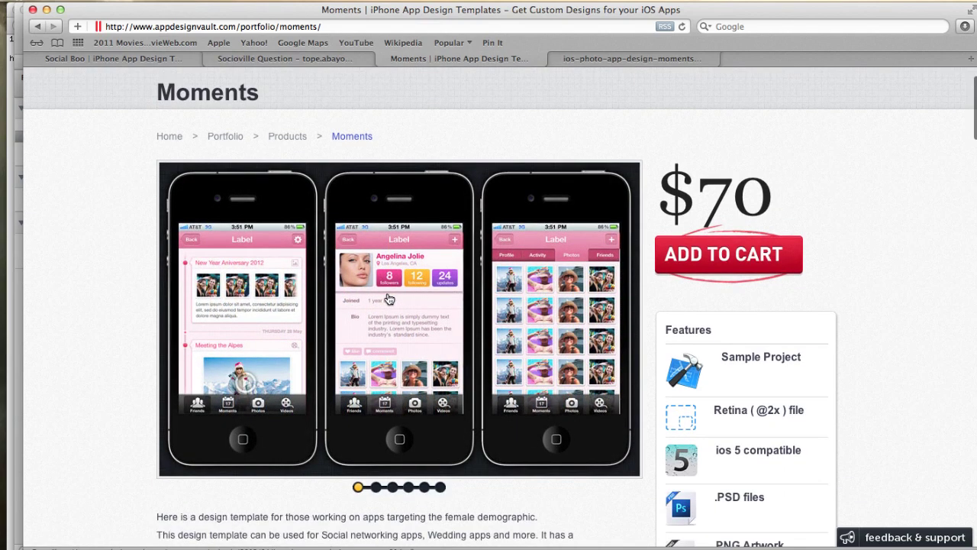
{"action": "left_click", "coordinate": [610, 58]}
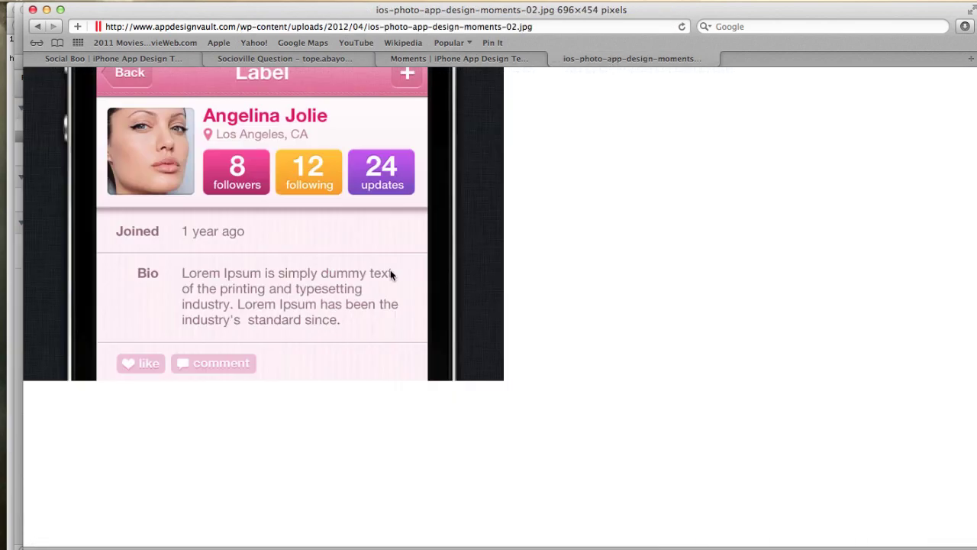
- Position the simulator over, then beside, the Moments profile image, and go back to the Moments page
{"action": "left_click", "coordinate": [614, 546]}
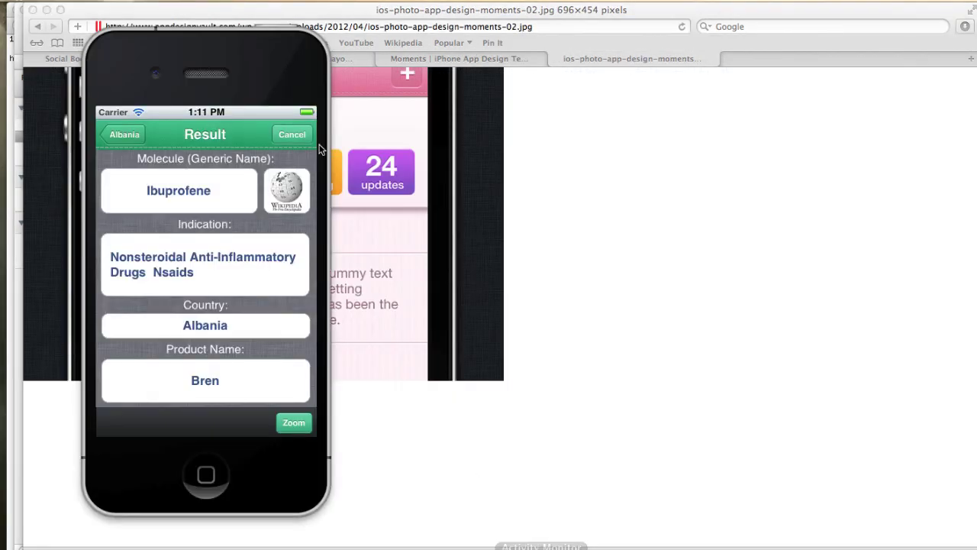
{"action": "left_click_drag", "start_coordinate": [292, 85], "coordinate": [342, 79]}
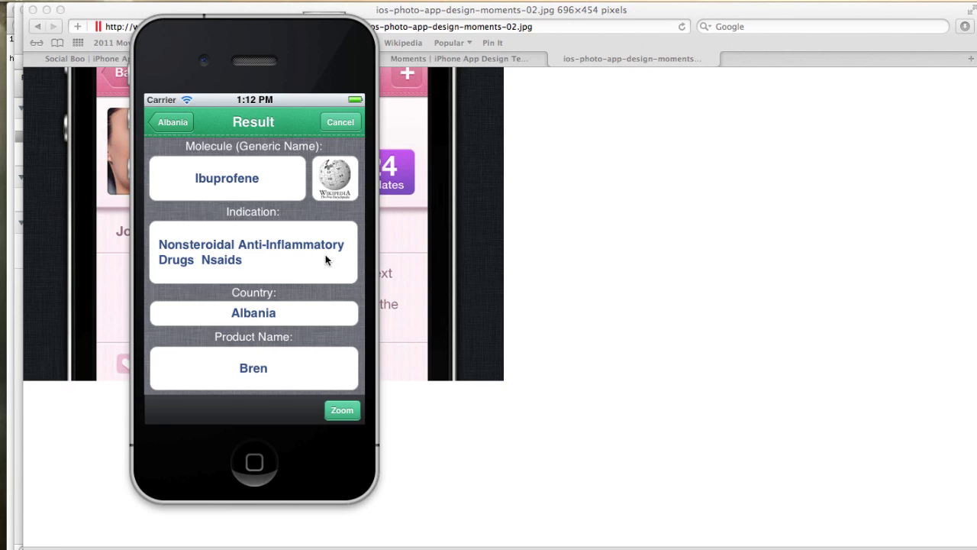
{"action": "mouse_move", "coordinate": [302, 45]}
{"action": "left_mouse_down"}
{"action": "mouse_move", "coordinate": [310, 35]}
{"action": "mouse_move", "coordinate": [300, 31]}
{"action": "left_mouse_up"}
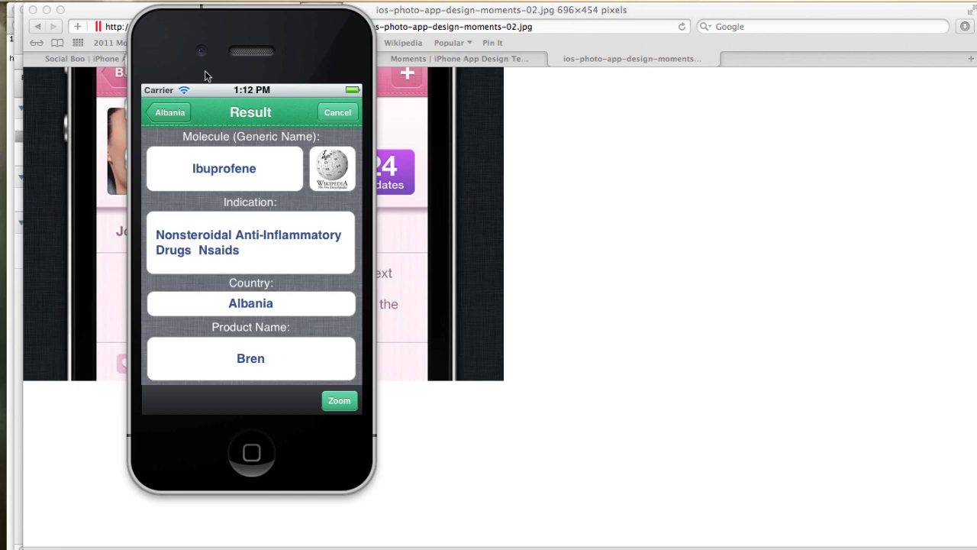
{"action": "left_click_drag", "start_coordinate": [278, 36], "coordinate": [690, 36]}
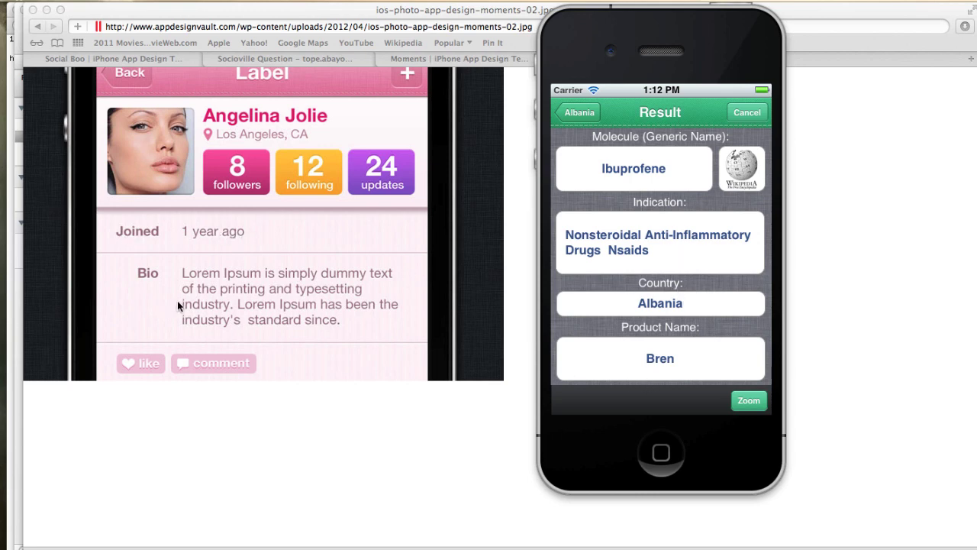
{"action": "left_click", "coordinate": [831, 141]}
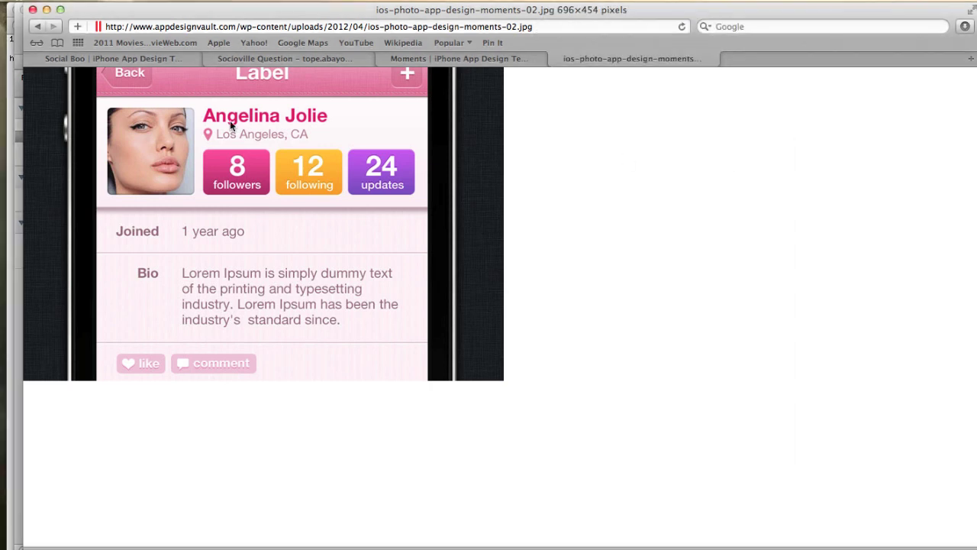
{"action": "left_click", "coordinate": [383, 59]}
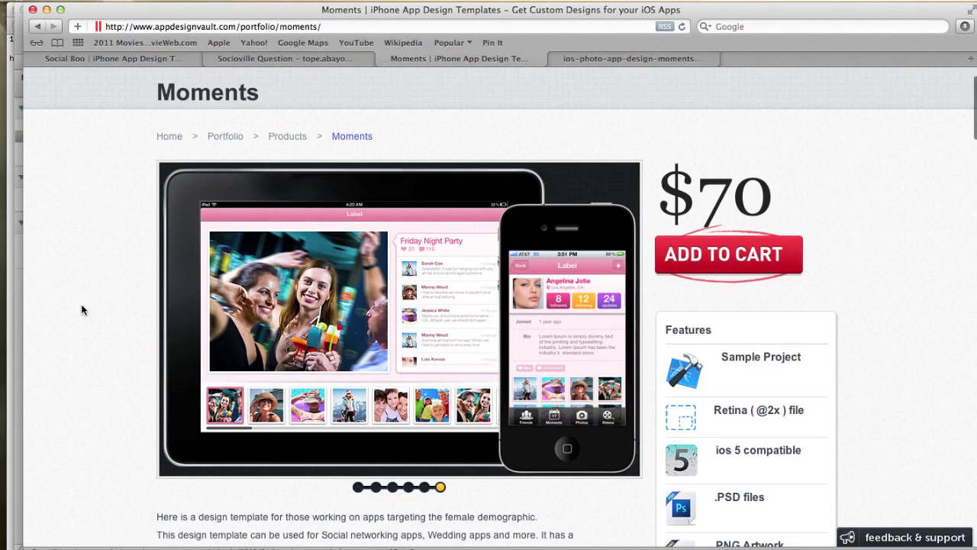
- Compare MediConverterViewController.xib, DetailViewController.xib and DetailViewControllerNew.xib, ending on DetailViewControllerNew.xib
{"action": "left_click", "coordinate": [403, 545]}
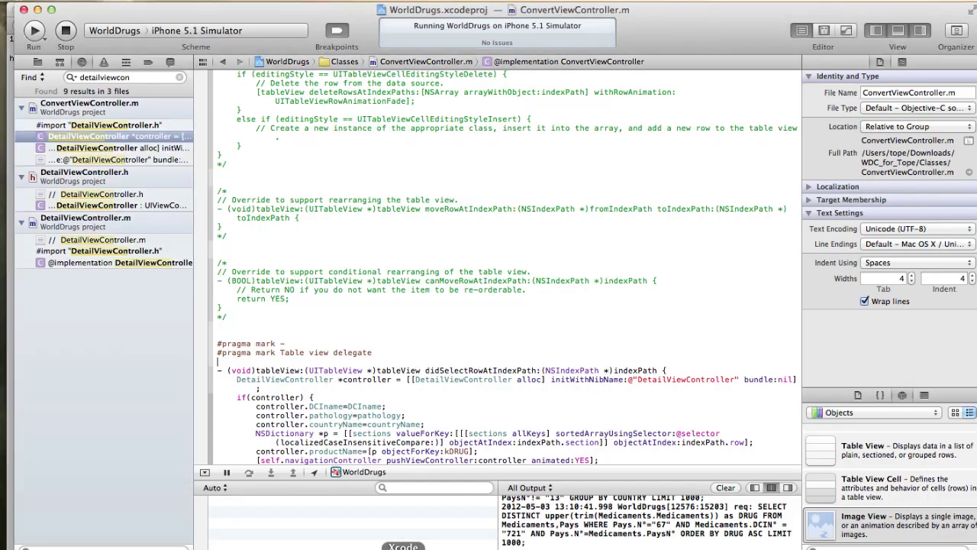
{"action": "left_click", "coordinate": [36, 62]}
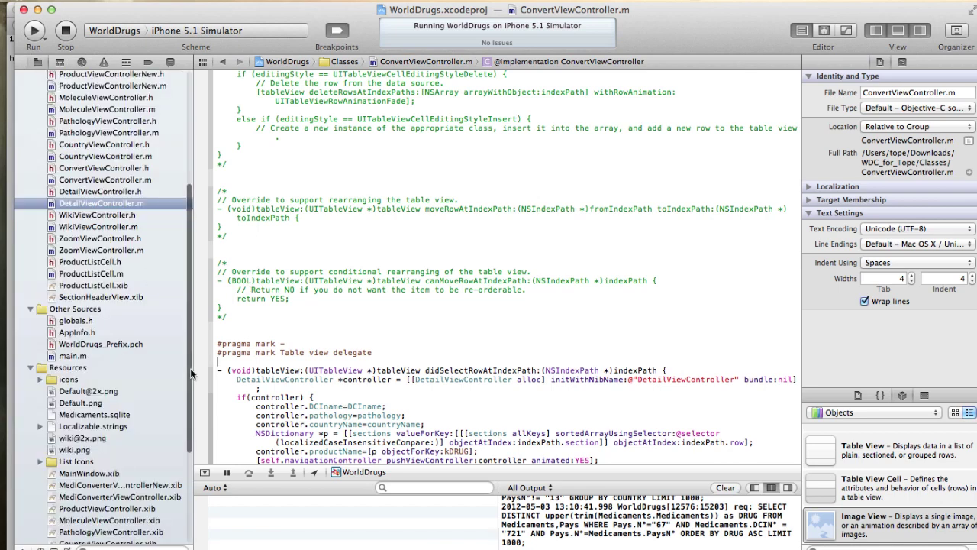
{"action": "scroll", "coordinate": [134, 447], "scroll_direction": "down", "scroll_amount": 5}
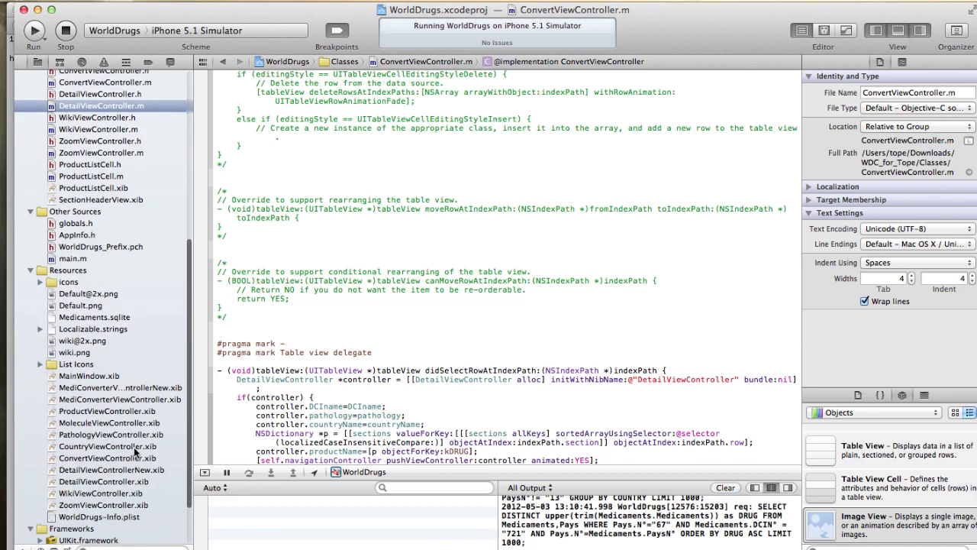
{"action": "left_click", "coordinate": [156, 399]}
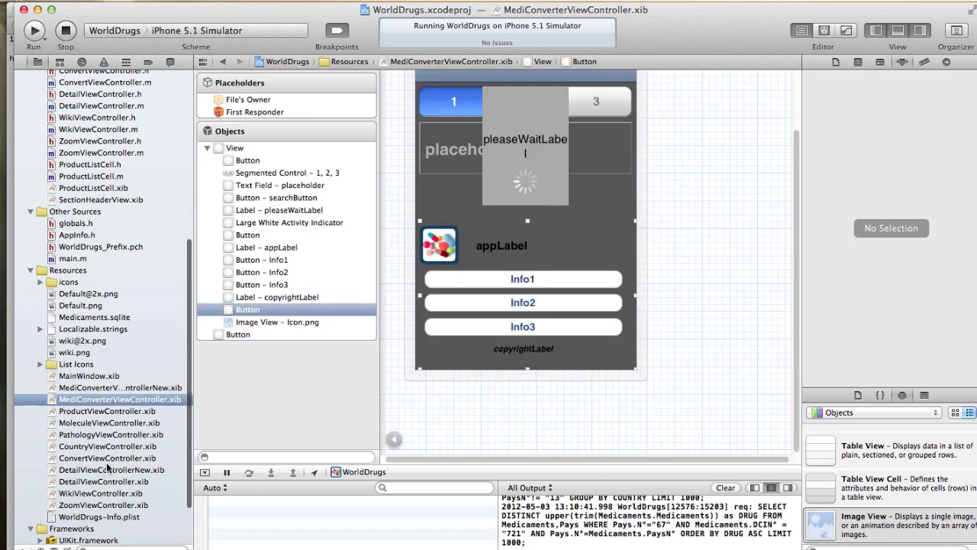
{"action": "left_click", "coordinate": [100, 482]}
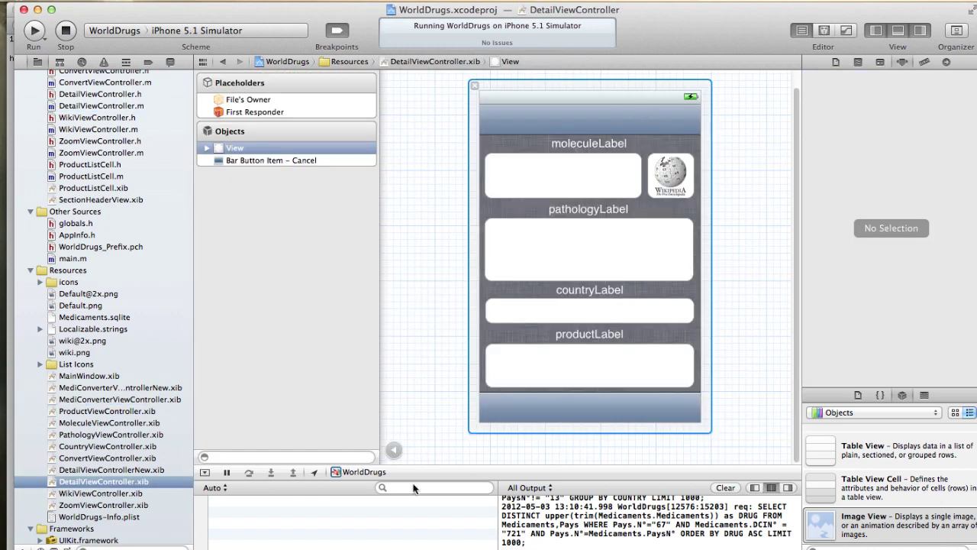
{"action": "left_click", "coordinate": [119, 469]}
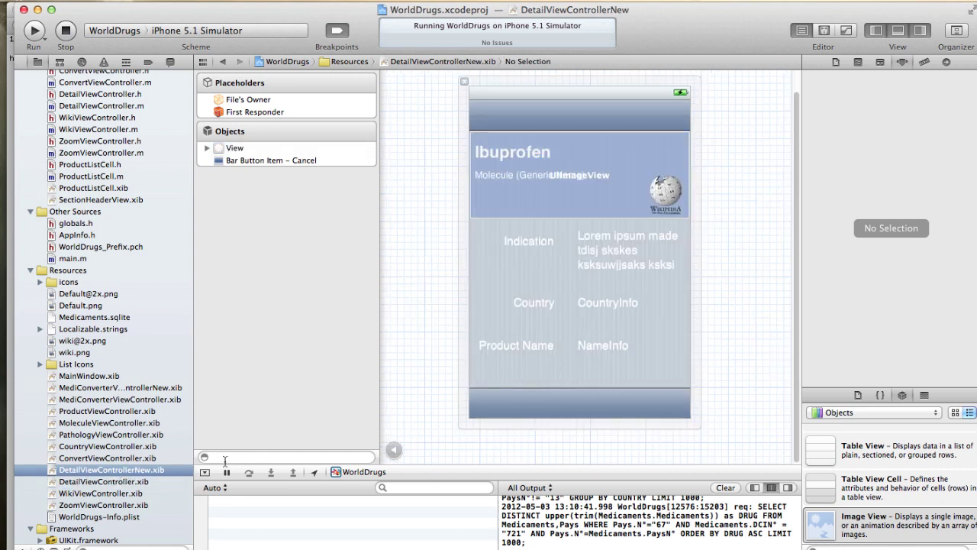
{"action": "left_click", "coordinate": [131, 481]}
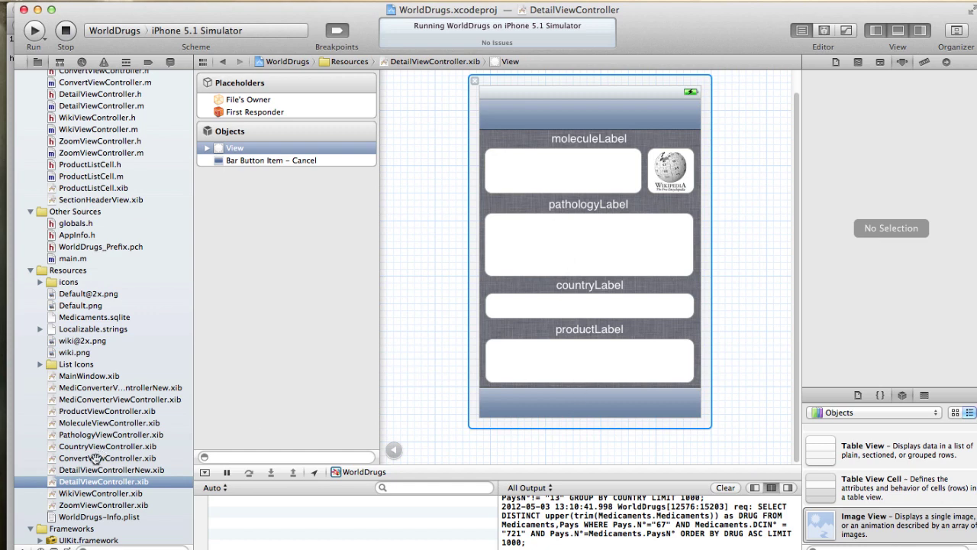
{"action": "left_click", "coordinate": [152, 470]}
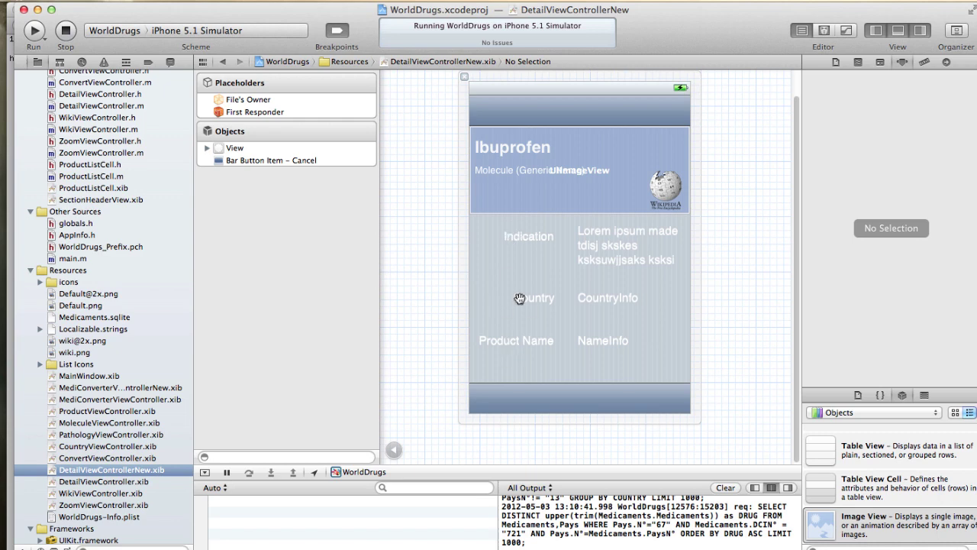
- Inspect the Ibuprofen title, Molecule label, header image and Wikipedia button in DetailViewControllerNew.xib
{"action": "left_click", "coordinate": [514, 159]}
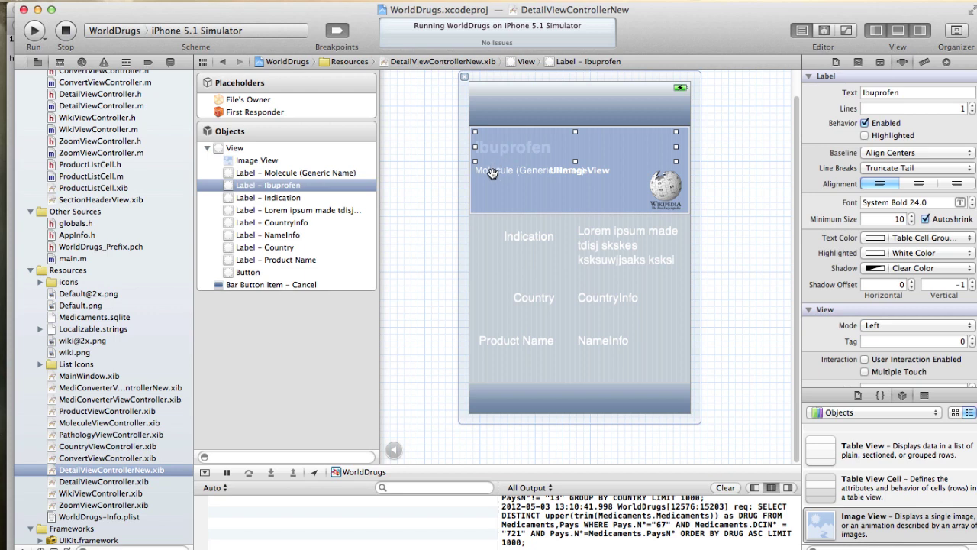
{"action": "left_click", "coordinate": [493, 173]}
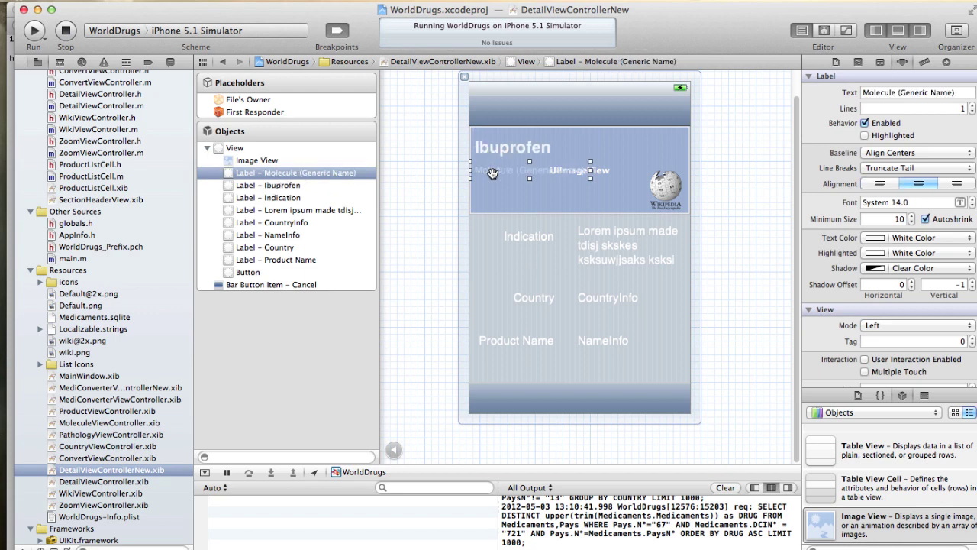
{"action": "left_click", "coordinate": [511, 202]}
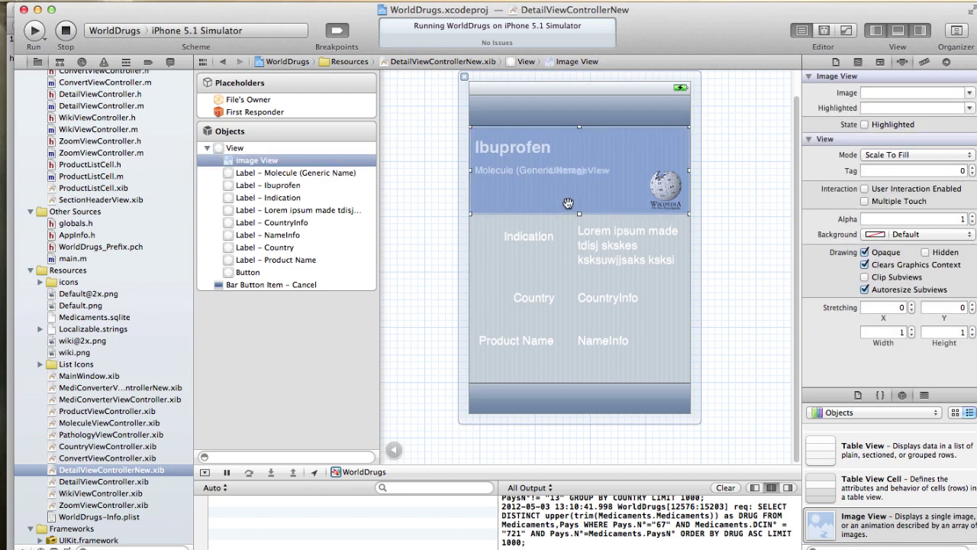
{"action": "left_click", "coordinate": [726, 199]}
{"action": "left_click", "coordinate": [664, 188]}
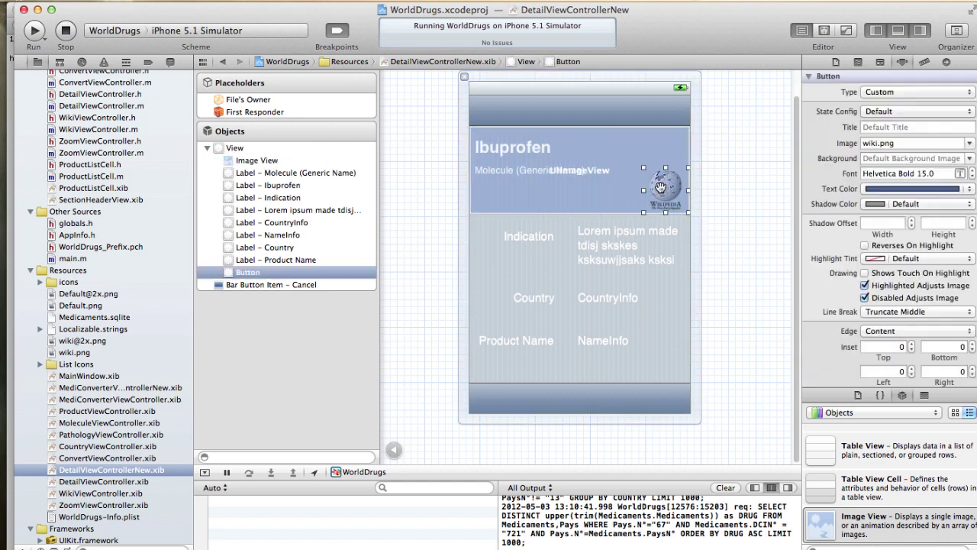
{"action": "left_click", "coordinate": [737, 191]}
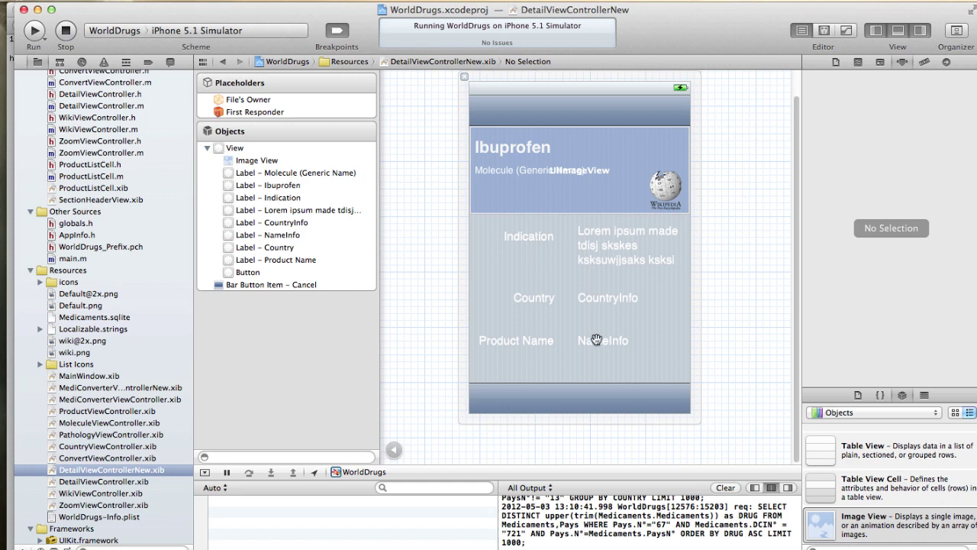
- Check the Moments profile design, inspect the Lorem ipsum value label, then search the project for 'detailviewcon'
{"action": "left_click", "coordinate": [230, 546]}
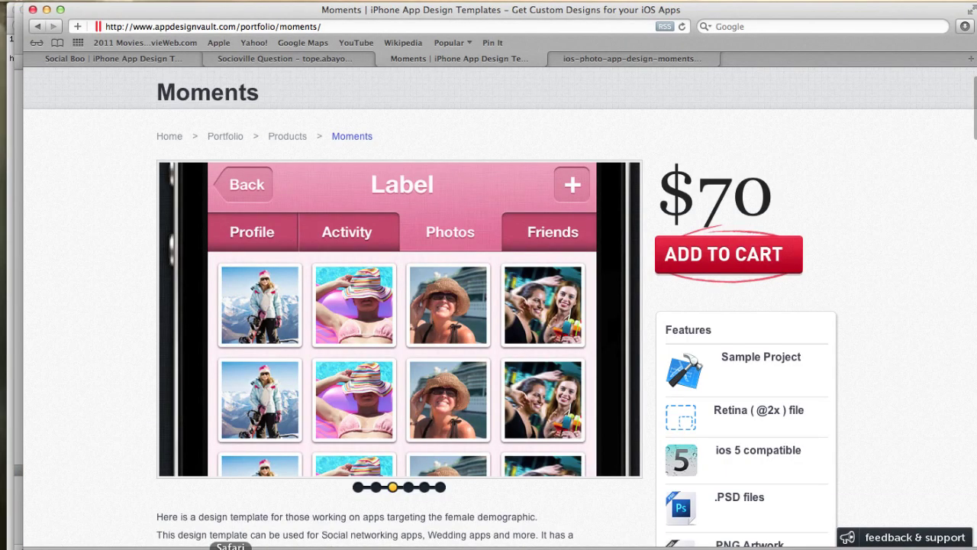
{"action": "left_click", "coordinate": [588, 59]}
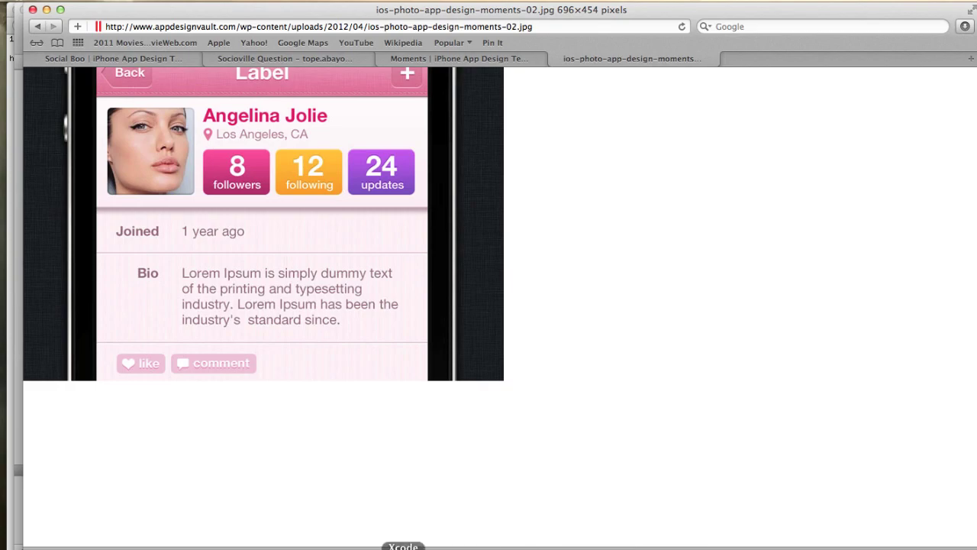
{"action": "left_click", "coordinate": [438, 546]}
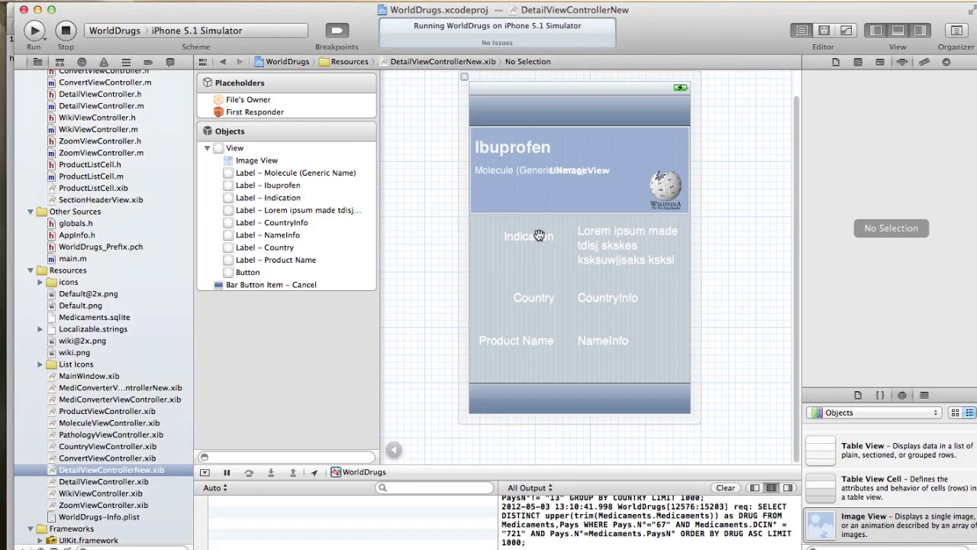
{"action": "left_click", "coordinate": [595, 240]}
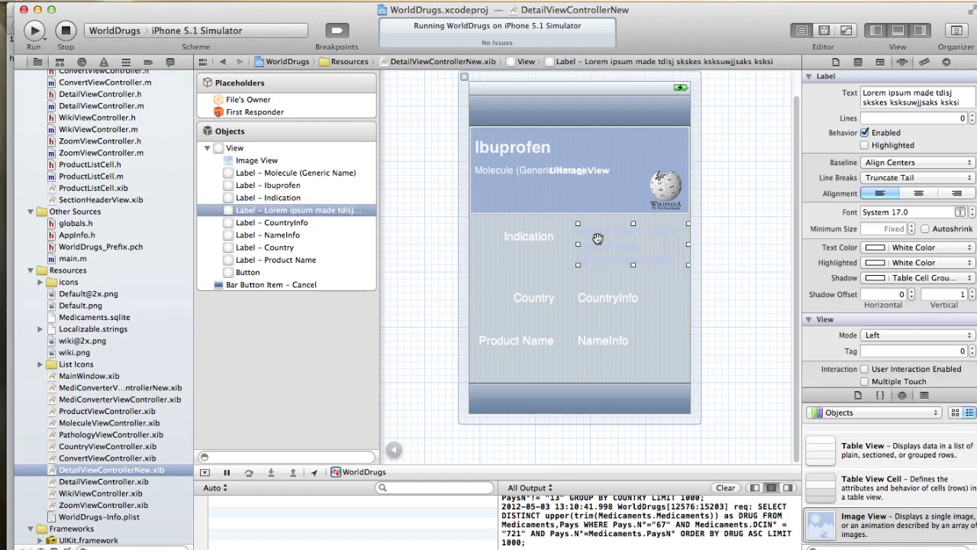
{"action": "left_click", "coordinate": [669, 298]}
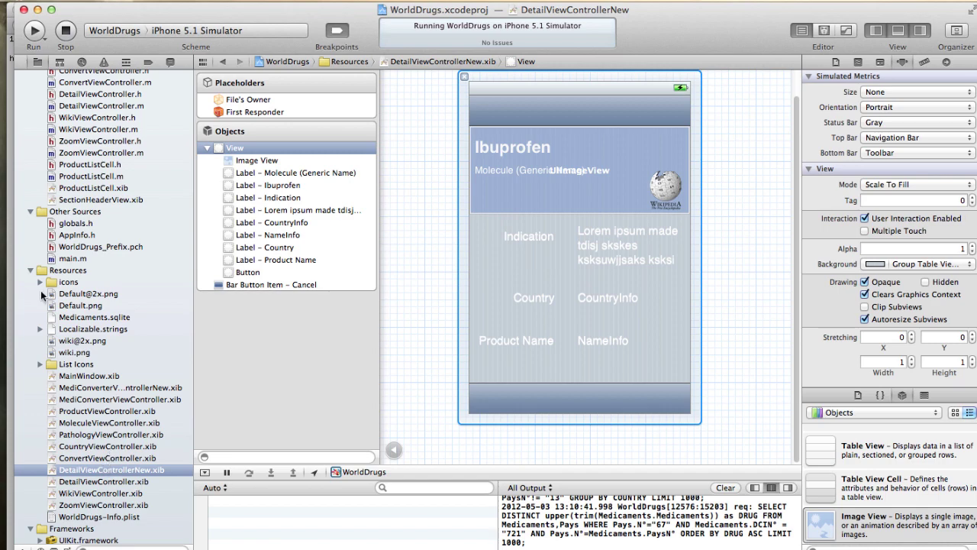
{"action": "left_click", "coordinate": [82, 62]}
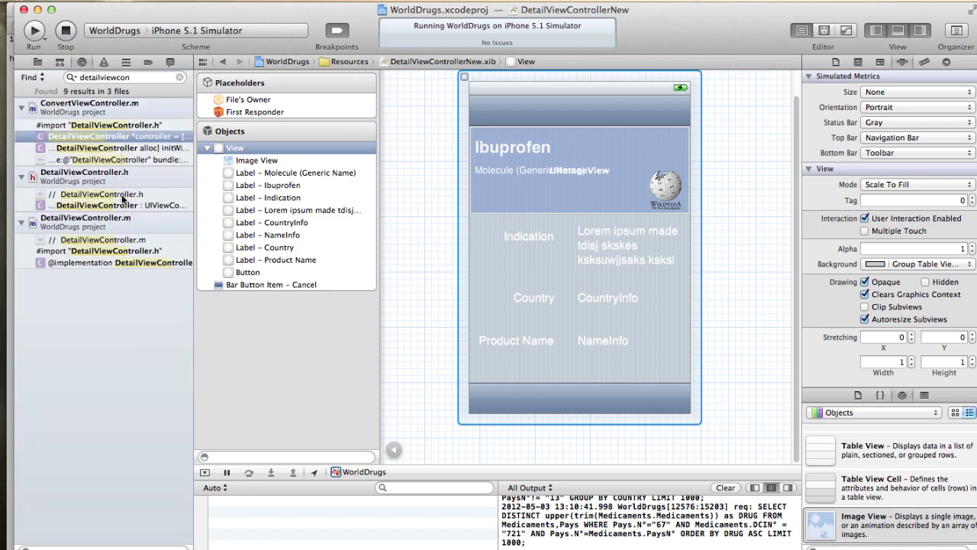
- Change ConvertViewController.m's initWithNibName to "DetailViewControllerNew" and stop the running app
{"action": "left_click", "coordinate": [113, 261]}
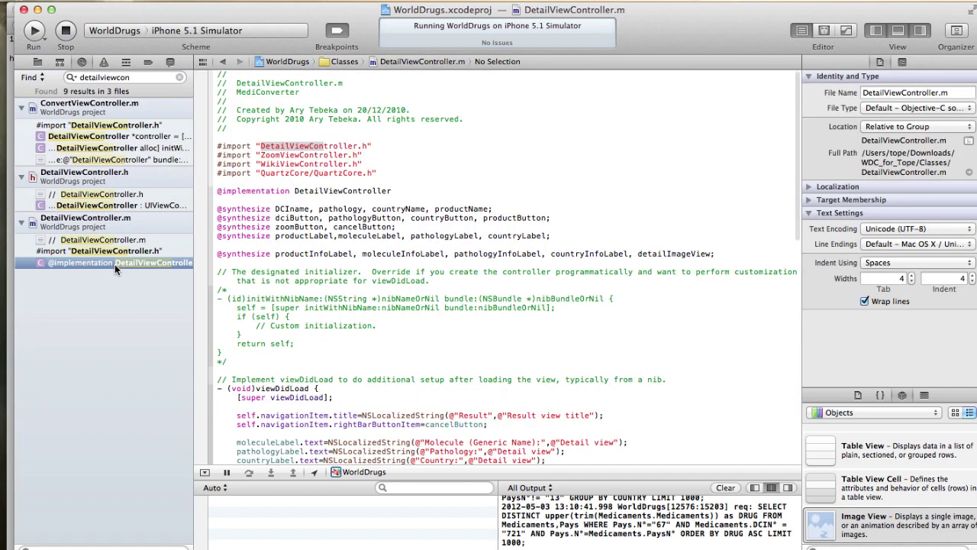
{"action": "left_click", "coordinate": [110, 138]}
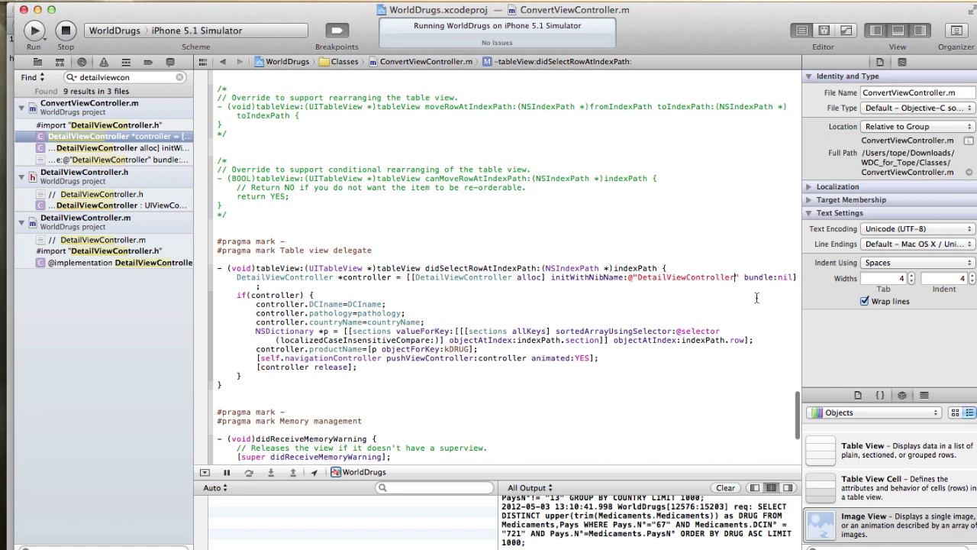
{"action": "type", "text": "New"}
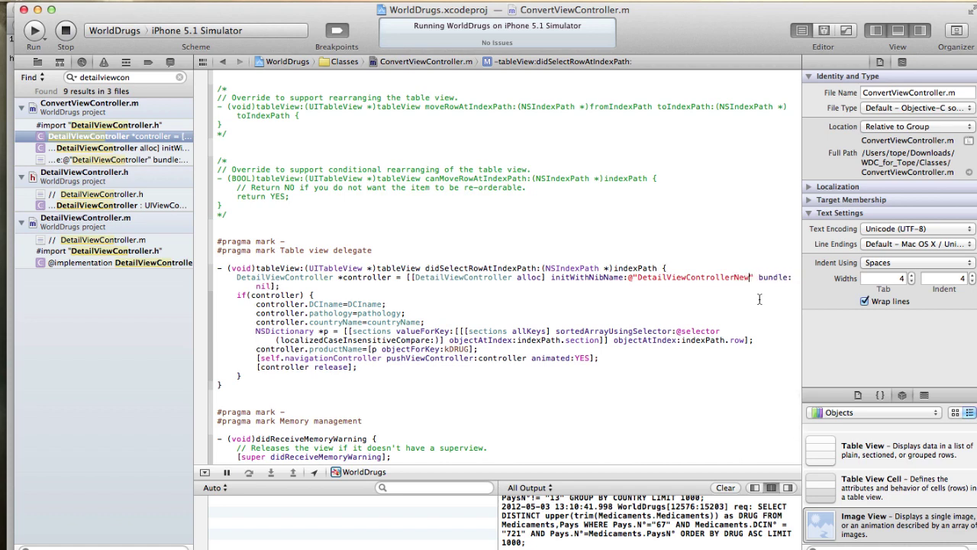
{"action": "left_click", "coordinate": [65, 30]}
- Rerun WorldDrugs, search 'ib', and open the Bren result under Ibuprofene > Albania
{"action": "left_click", "coordinate": [34, 32]}
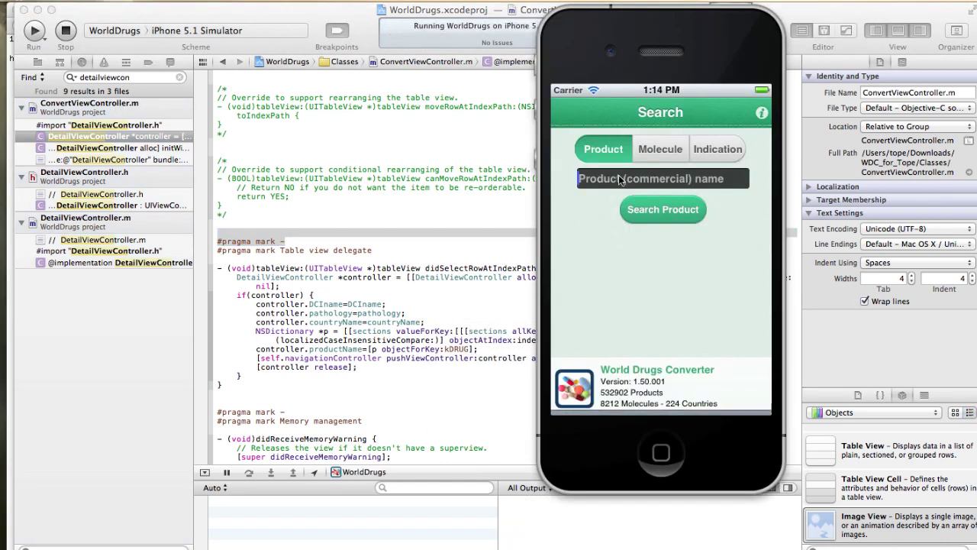
{"action": "type", "text": "ibu"}
{"action": "left_click", "coordinate": [648, 220]}
{"action": "left_click", "coordinate": [679, 221]}
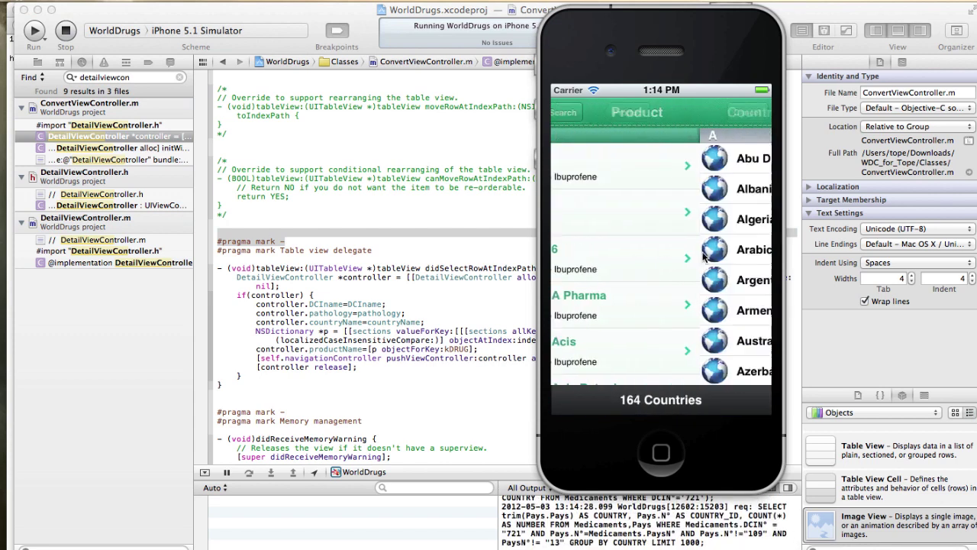
{"action": "left_click", "coordinate": [698, 195]}
{"action": "left_click", "coordinate": [686, 210]}
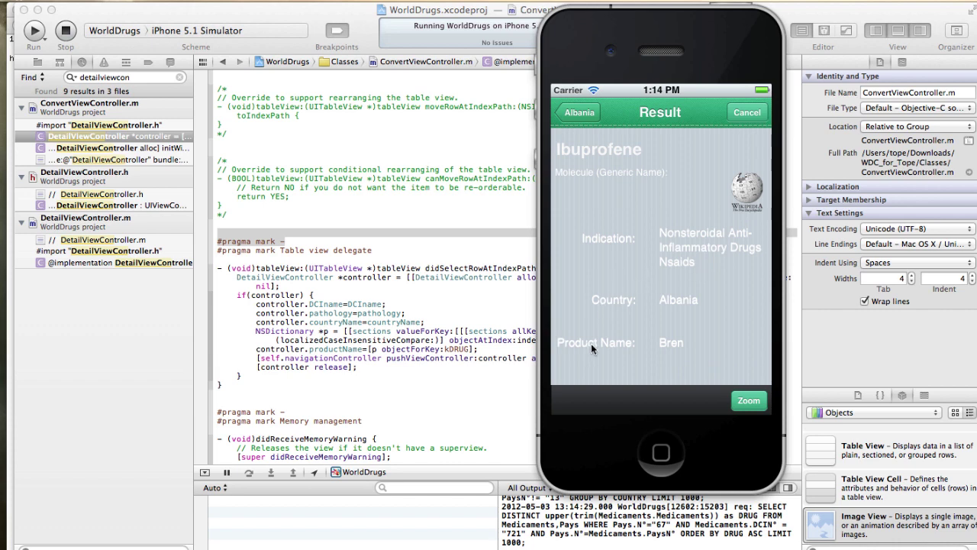
{"action": "left_click", "coordinate": [276, 225]}
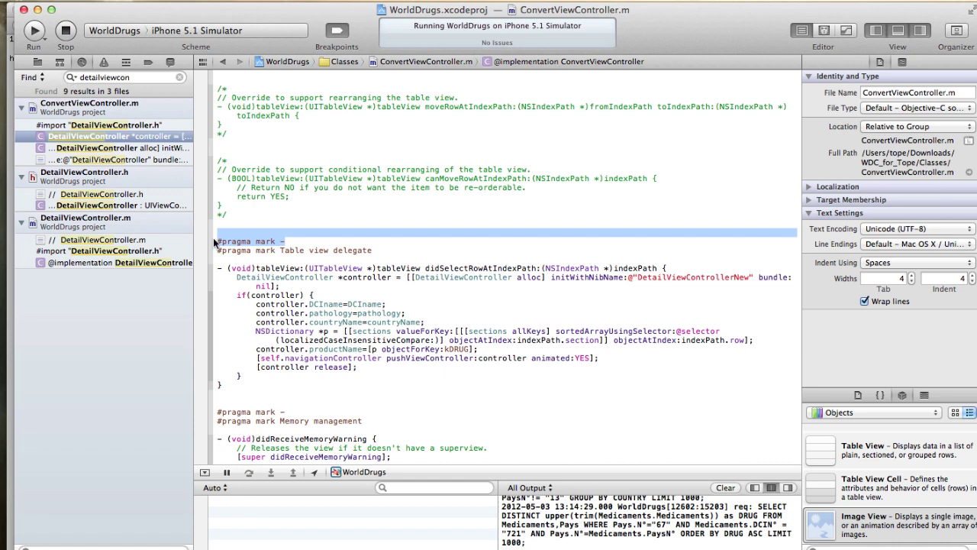
- Glance at the reference design in Safari and come back to the Xcode editor
{"action": "left_click", "coordinate": [403, 395]}
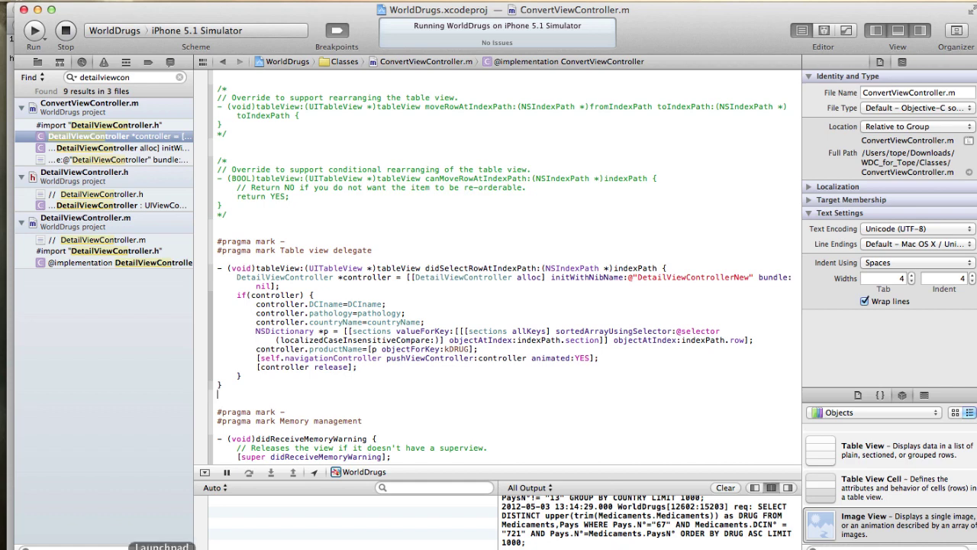
{"action": "left_click", "coordinate": [230, 546]}
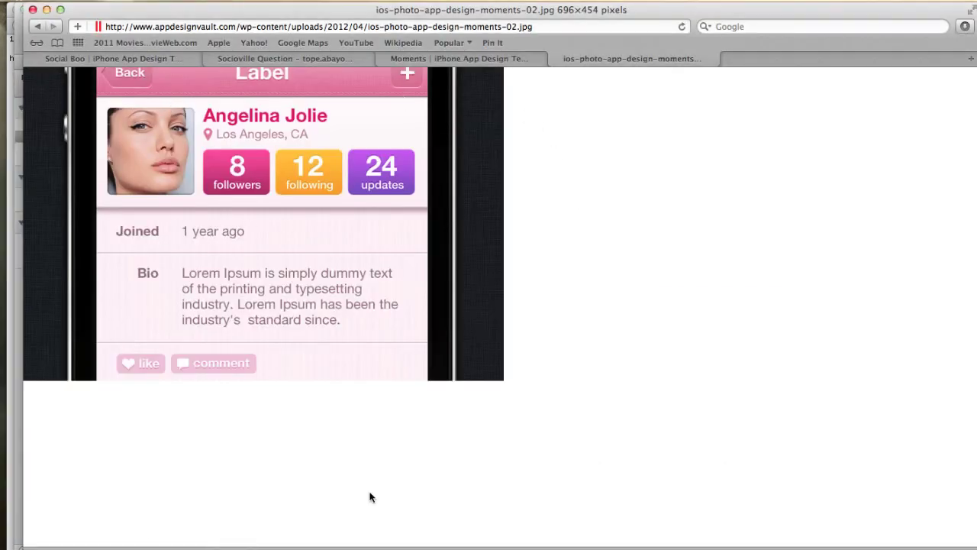
{"action": "left_click", "coordinate": [403, 546]}
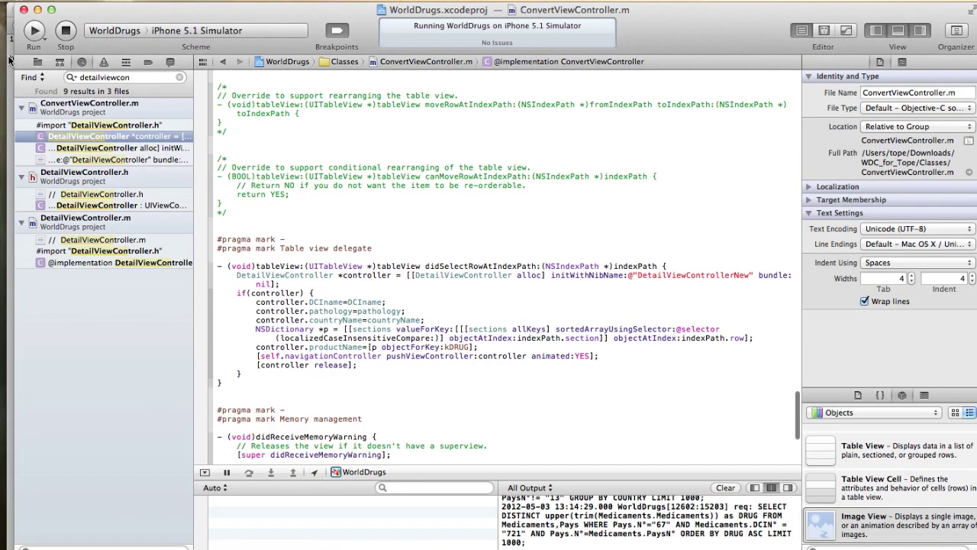
- Expand Theme > iPhone in the Project navigator and preview the green 260 x 44 menu-cell.png
{"action": "left_click", "coordinate": [38, 61]}
{"action": "scroll", "coordinate": [53, 122], "scroll_direction": "up", "scroll_amount": 10}
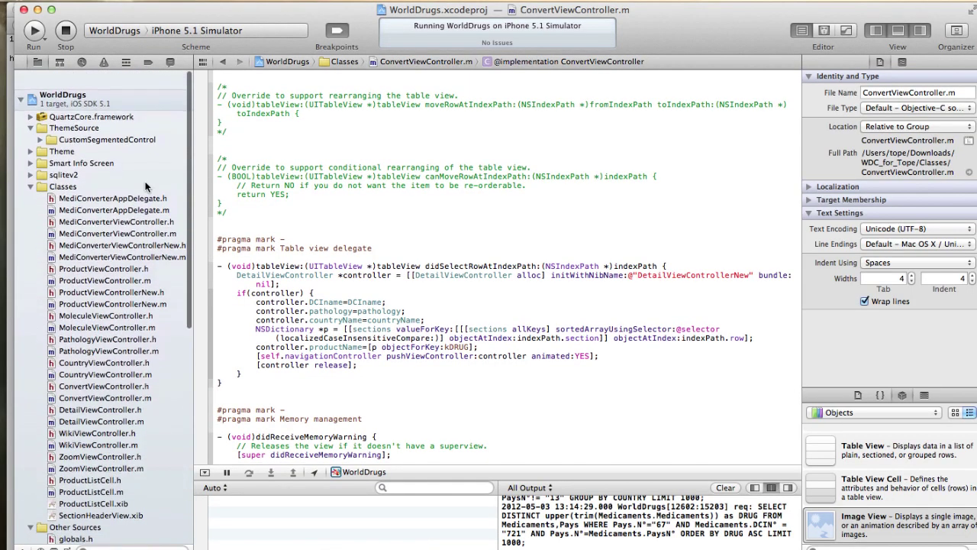
{"action": "left_click", "coordinate": [40, 120]}
{"action": "left_click", "coordinate": [40, 120]}
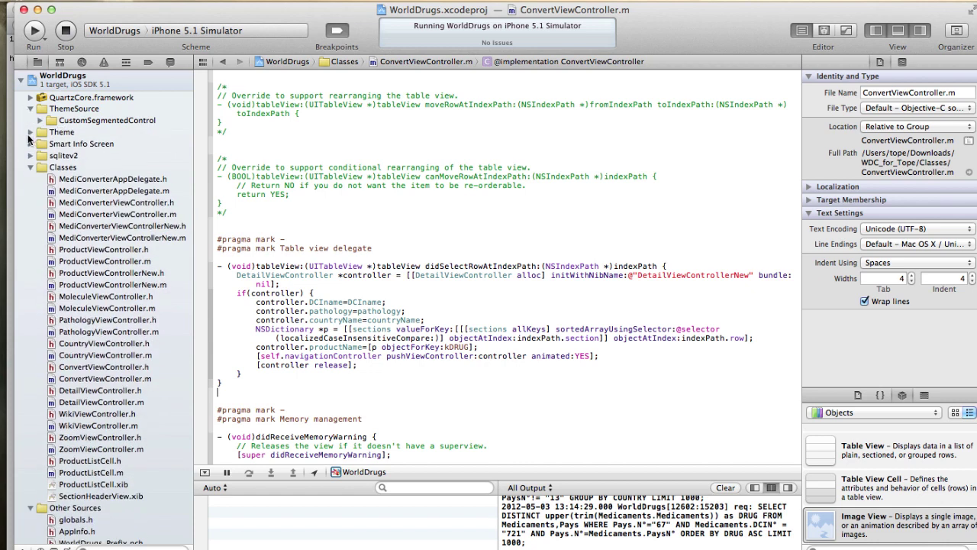
{"action": "left_click", "coordinate": [31, 133]}
{"action": "left_click", "coordinate": [40, 156]}
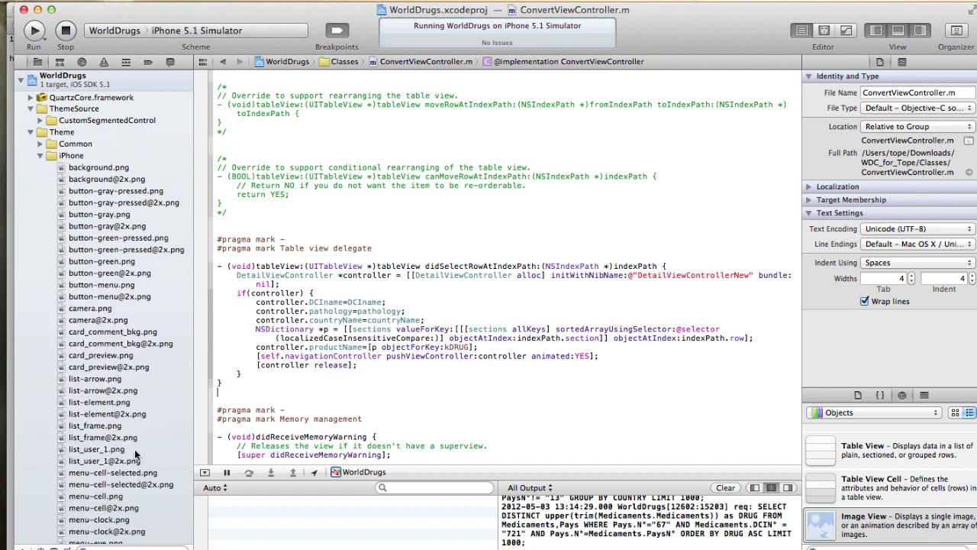
{"action": "scroll", "coordinate": [128, 431], "scroll_direction": "down", "scroll_amount": 5}
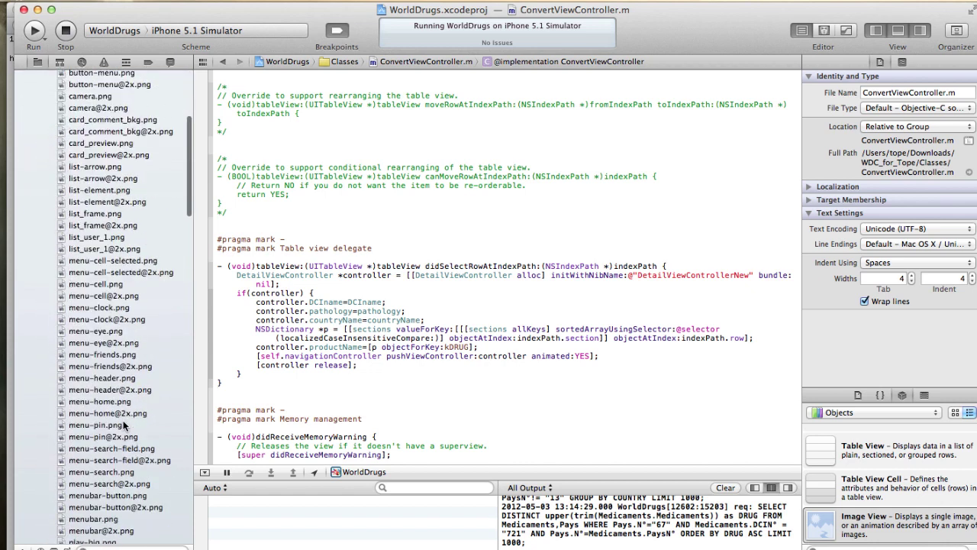
{"action": "left_click", "coordinate": [90, 287]}
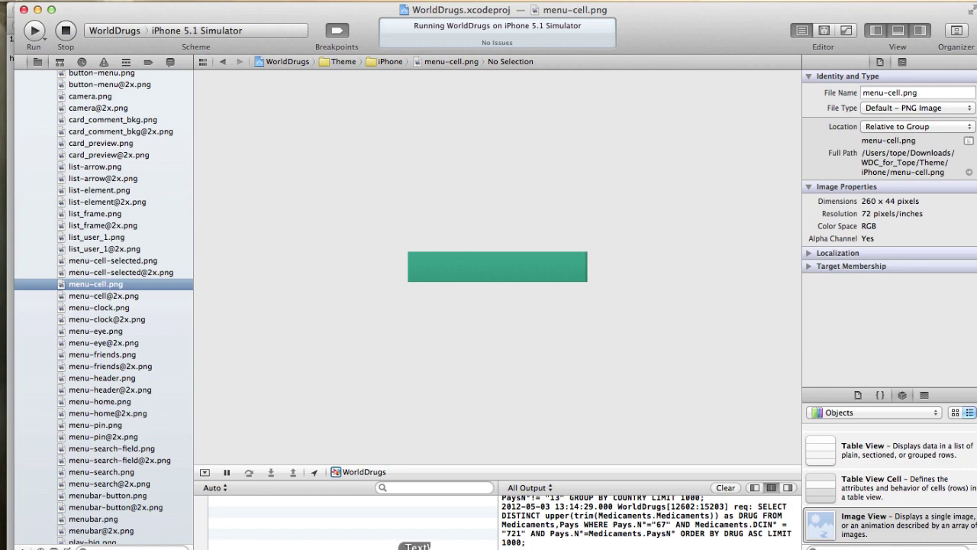
{"action": "scroll", "coordinate": [122, 450], "scroll_direction": "down", "scroll_amount": 15}
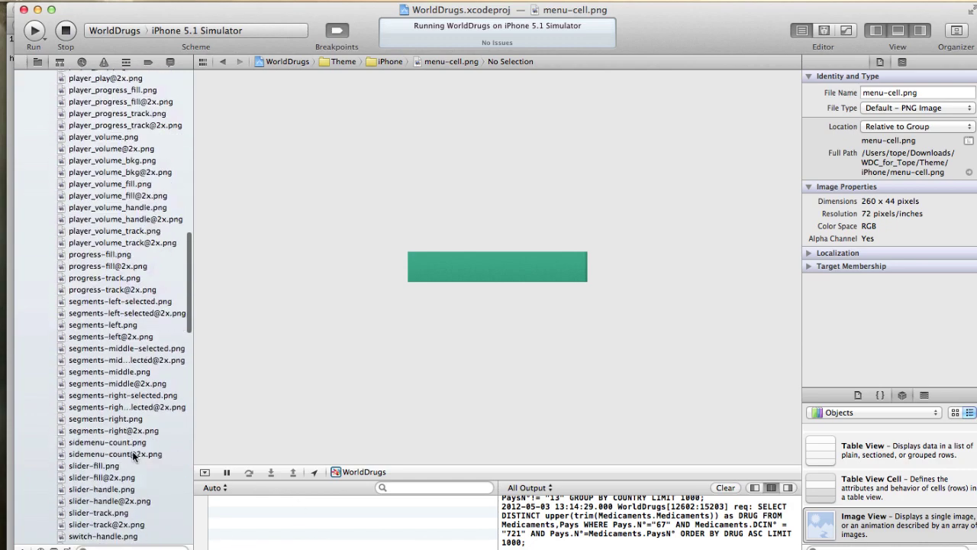
{"action": "scroll", "coordinate": [119, 455], "scroll_direction": "down", "scroll_amount": 10}
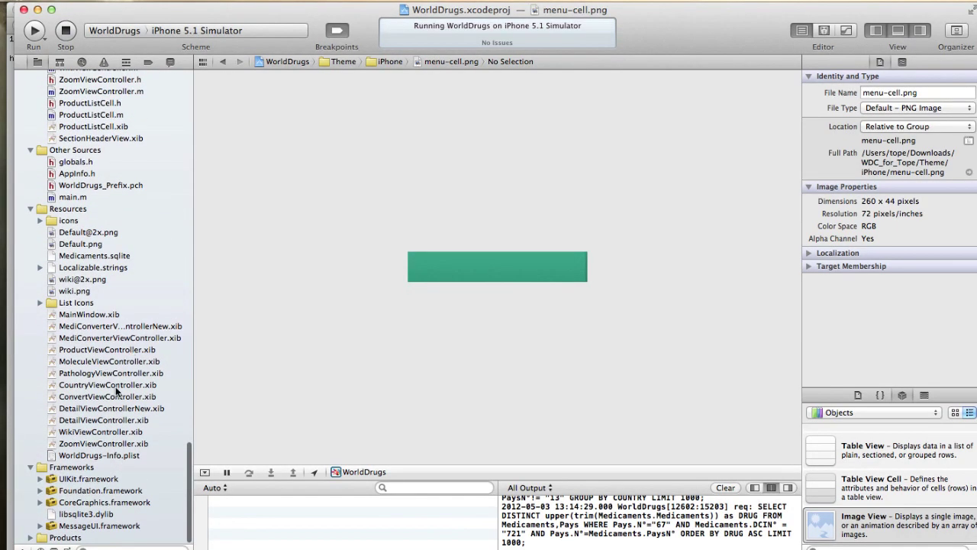
{"action": "left_click", "coordinate": [112, 409]}
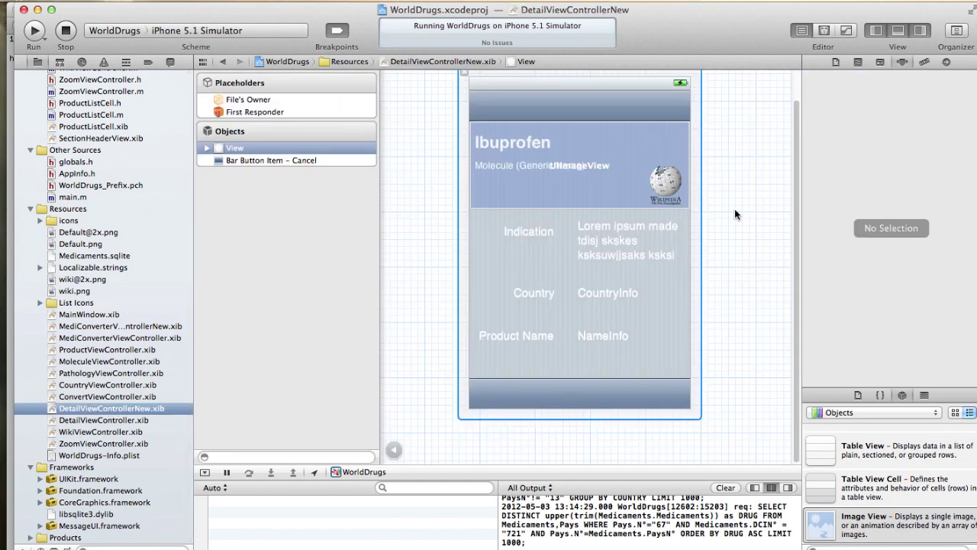
{"action": "left_click", "coordinate": [663, 132]}
{"action": "left_click", "coordinate": [564, 198]}
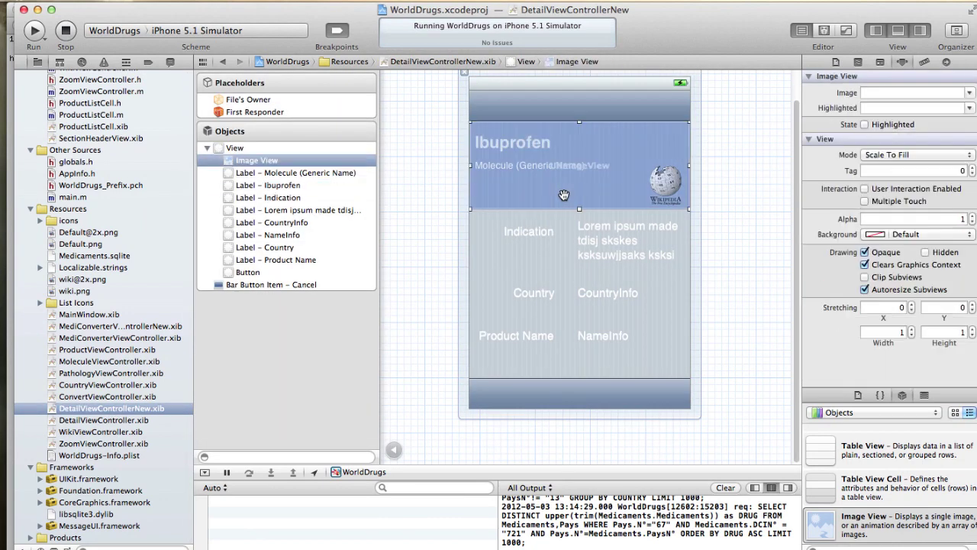
{"action": "left_click", "coordinate": [877, 93]}
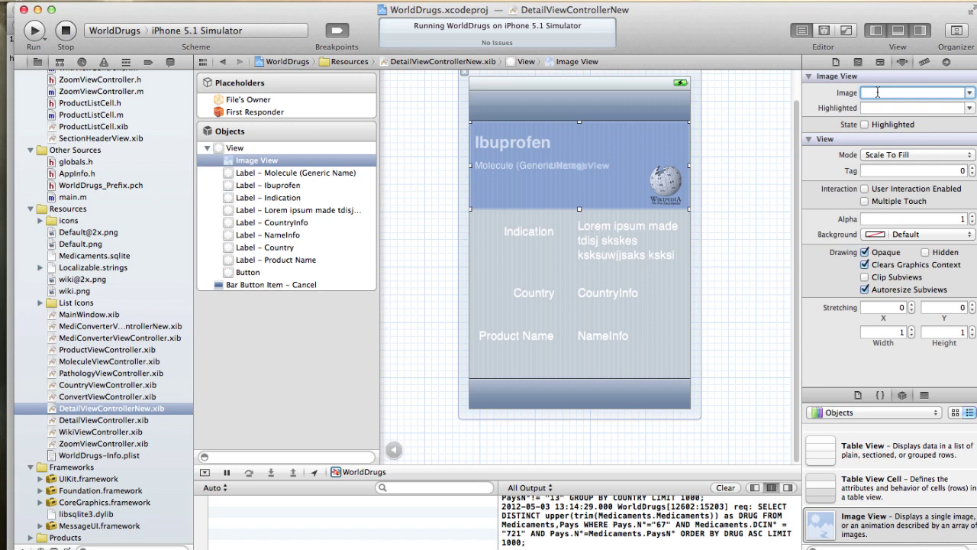
{"action": "type", "text": "m"}
{"action": "key", "text": "Return"}
{"action": "type", "text": ".png"}
{"action": "key", "text": "Return"}
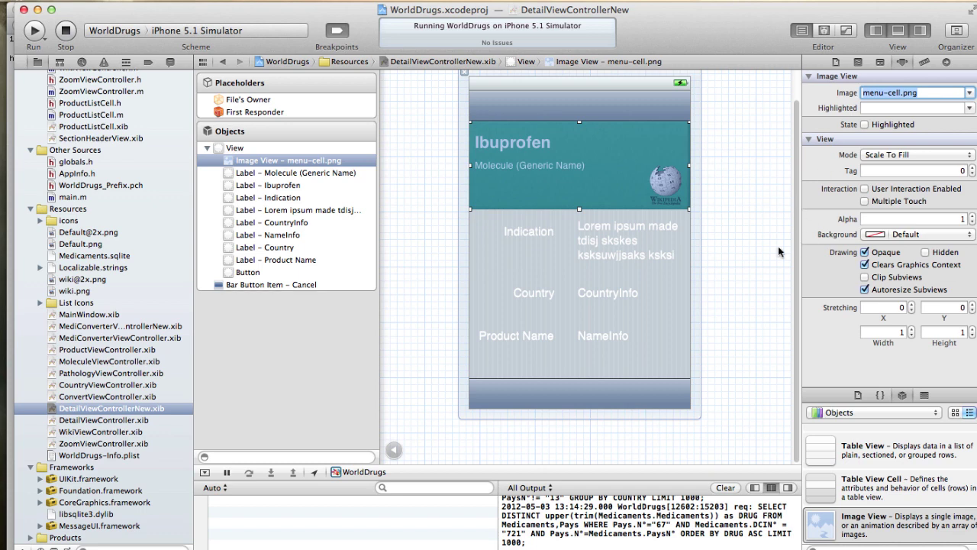
{"action": "left_click", "coordinate": [715, 241]}
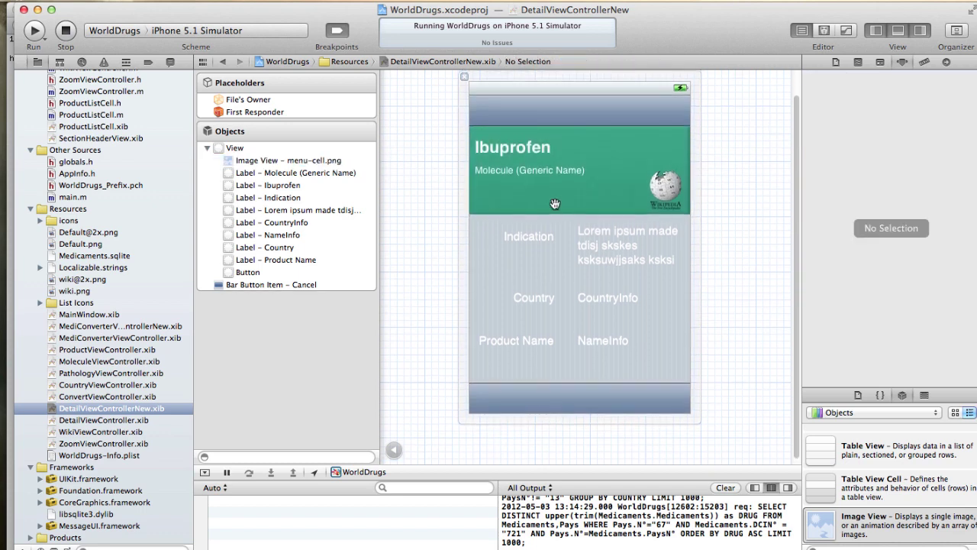
- Set the Ibuprofen title label's shadow colour to View Flipside Background Color
{"action": "left_click", "coordinate": [510, 152]}
{"action": "left_click", "coordinate": [727, 166]}
{"action": "left_click", "coordinate": [488, 148]}
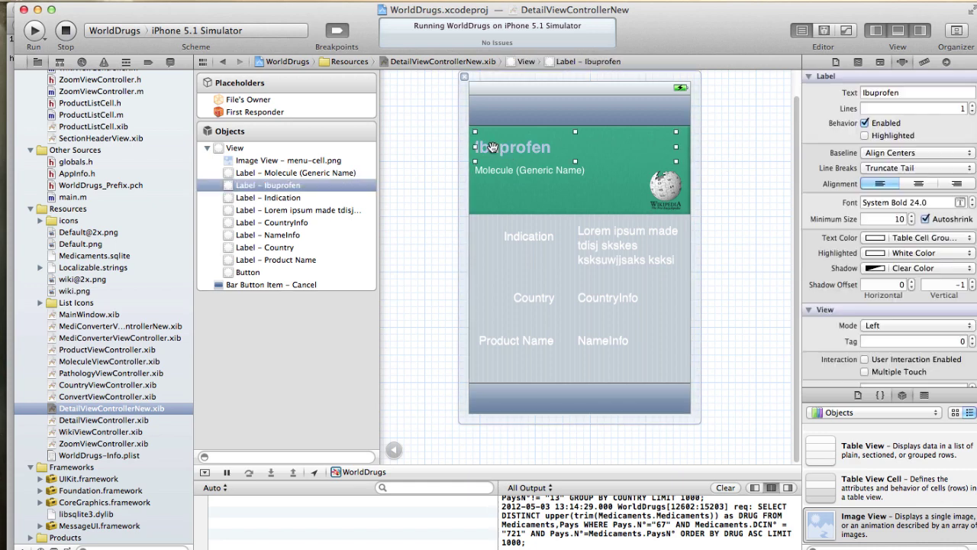
{"action": "left_click", "coordinate": [544, 183]}
{"action": "left_click", "coordinate": [516, 150]}
{"action": "left_click", "coordinate": [901, 270]}
{"action": "left_click", "coordinate": [843, 260]}
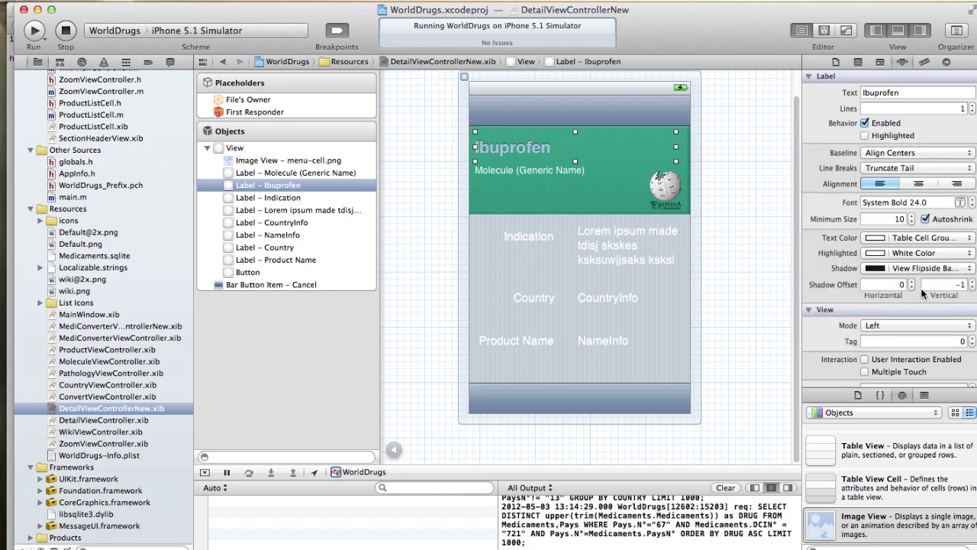
{"action": "left_click", "coordinate": [745, 253]}
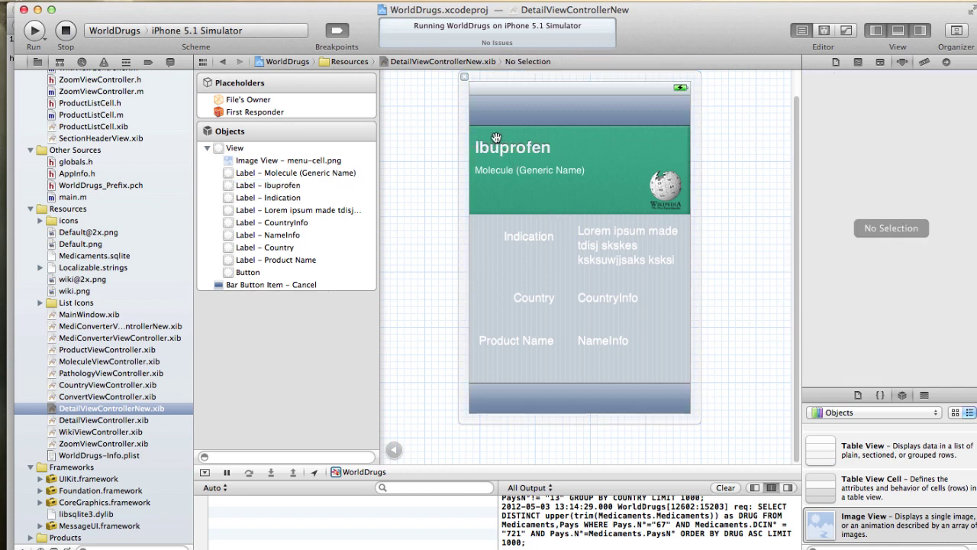
- Give the Molecule (Generic Name) label a View Flipside Background shadow colour
{"action": "left_click", "coordinate": [496, 169]}
{"action": "left_click", "coordinate": [906, 271]}
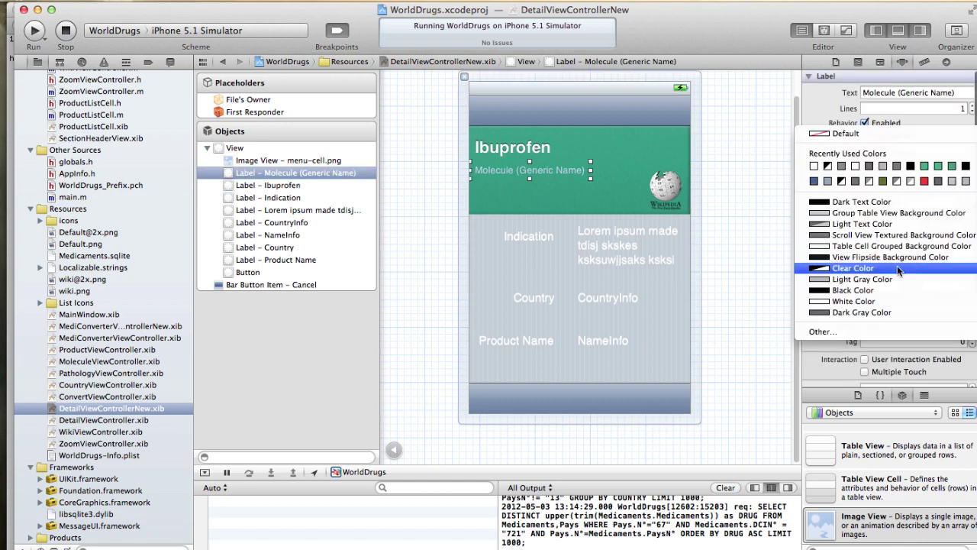
{"action": "left_click", "coordinate": [839, 258]}
{"action": "left_click", "coordinate": [750, 171]}
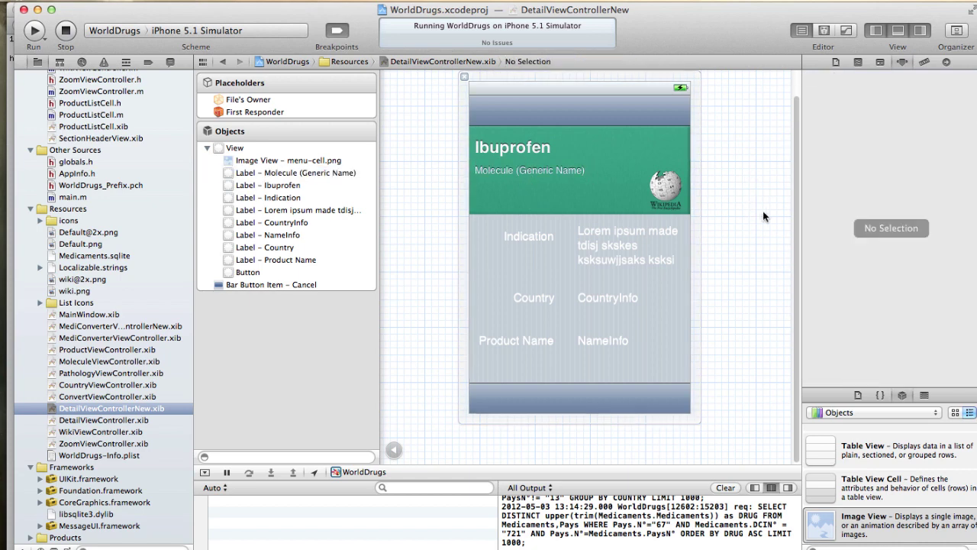
{"action": "left_click", "coordinate": [515, 171]}
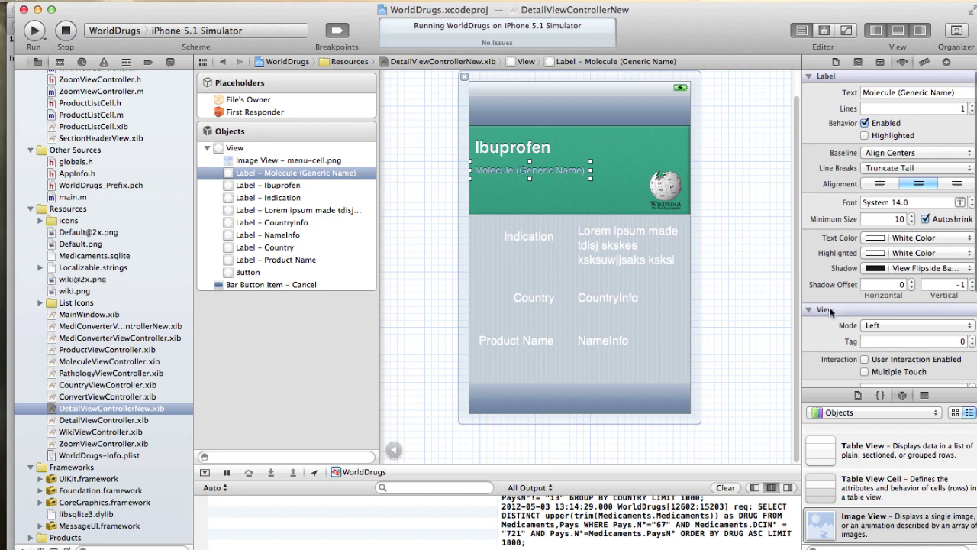
{"action": "left_click", "coordinate": [891, 273]}
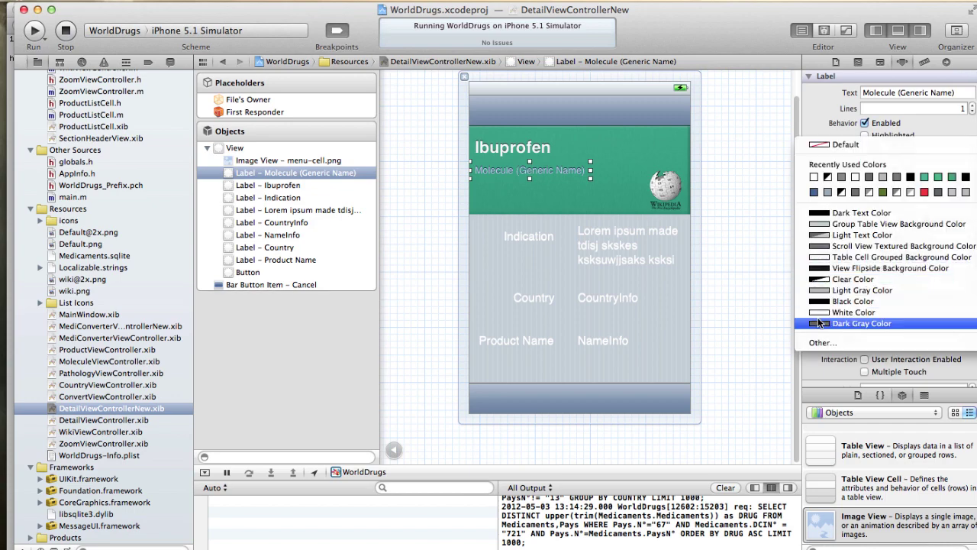
{"action": "left_click", "coordinate": [861, 323]}
{"action": "left_click", "coordinate": [749, 223]}
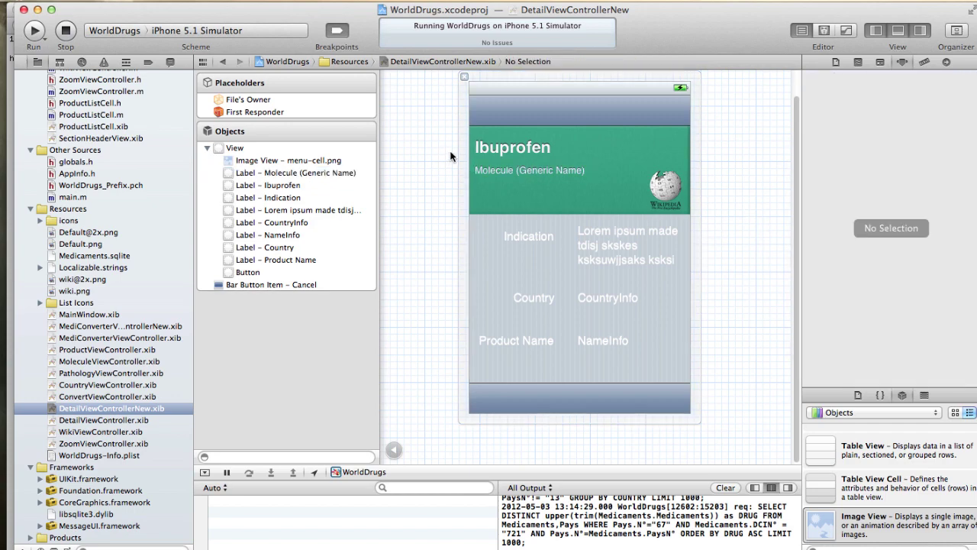
- Change the Ibuprofen label's shadow colour to Dark Gray Color
{"action": "left_click", "coordinate": [501, 142]}
{"action": "left_click", "coordinate": [907, 271]}
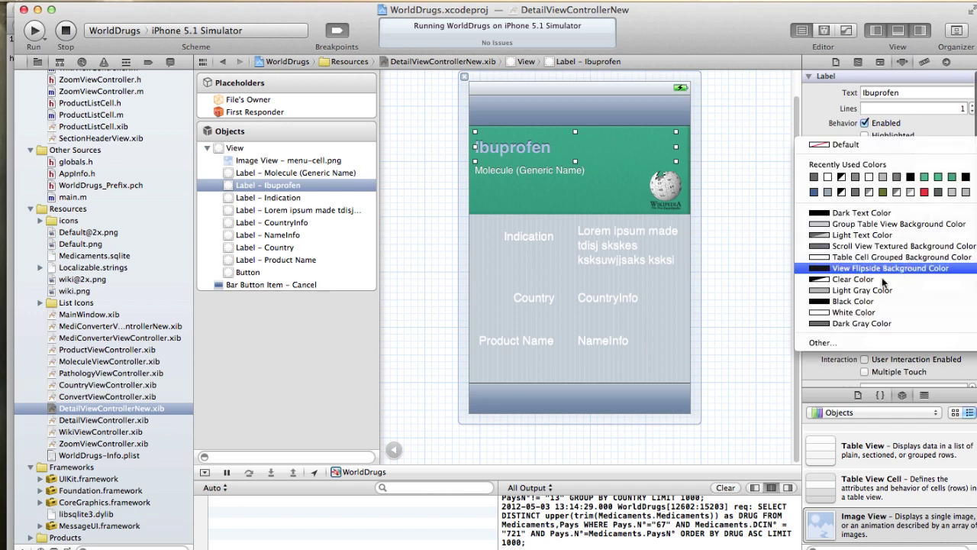
{"action": "left_click", "coordinate": [846, 326]}
{"action": "left_click", "coordinate": [740, 206]}
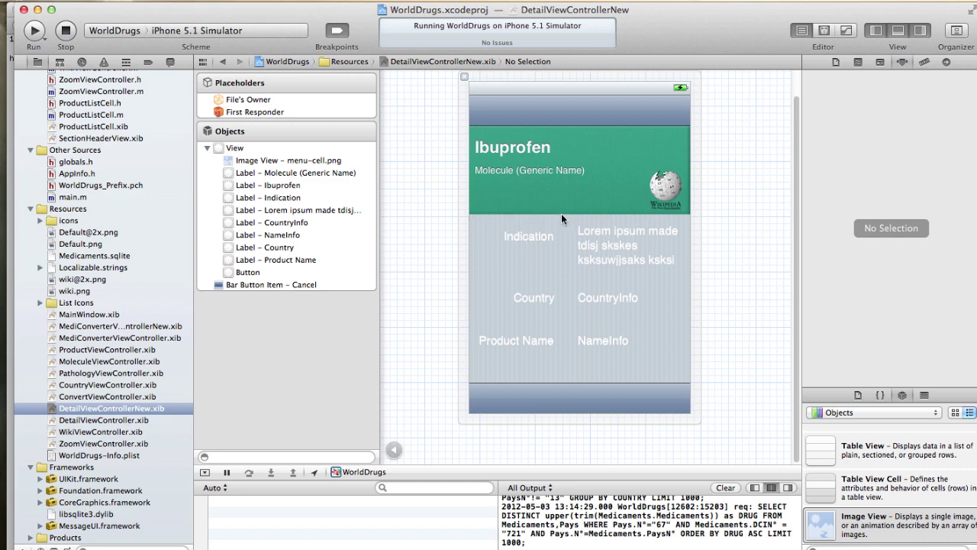
- In DetailViewController.m, end the comment after the background line so the five detailImageView shadow lines run
{"action": "scroll", "coordinate": [120, 292], "scroll_direction": "up", "scroll_amount": 10}
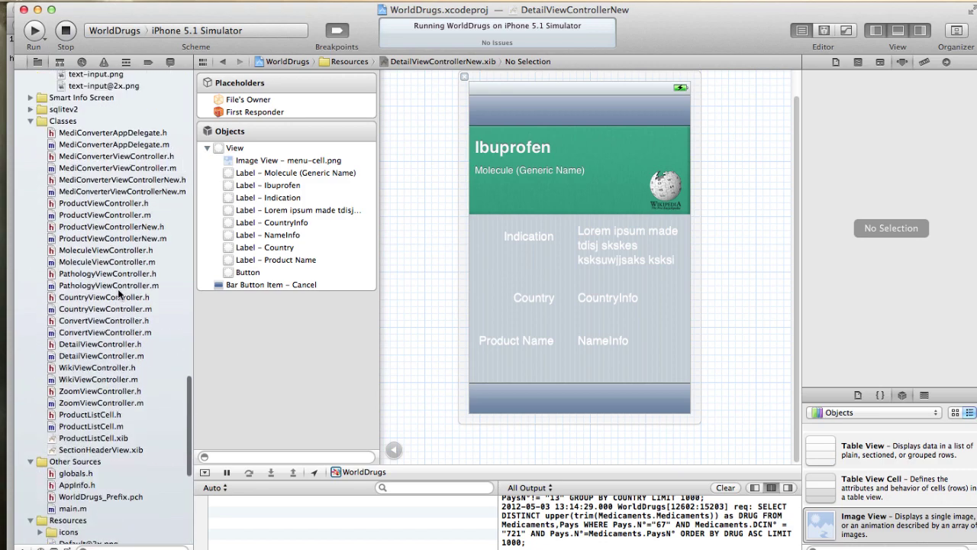
{"action": "left_click", "coordinate": [93, 356]}
{"action": "scroll", "coordinate": [413, 366], "scroll_direction": "down", "scroll_amount": 15}
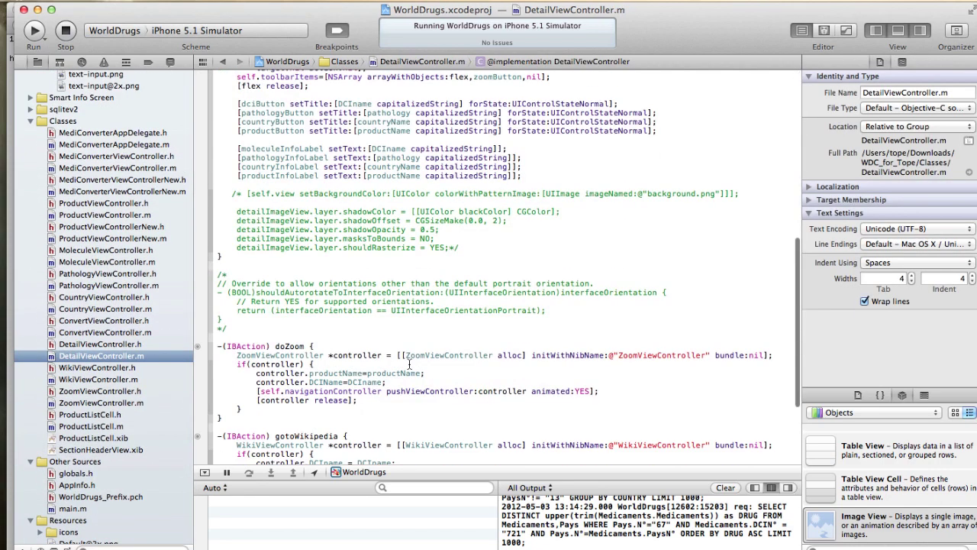
{"action": "scroll", "coordinate": [405, 356], "scroll_direction": "up", "scroll_amount": 3}
{"action": "left_click", "coordinate": [241, 271]}
{"action": "type", "text": "/"}
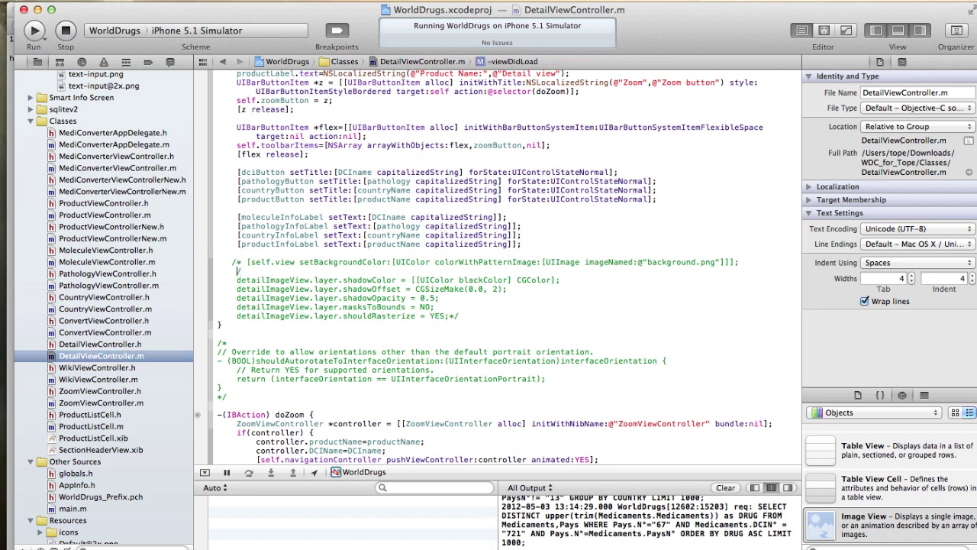
{"action": "type", "text": "*/"}
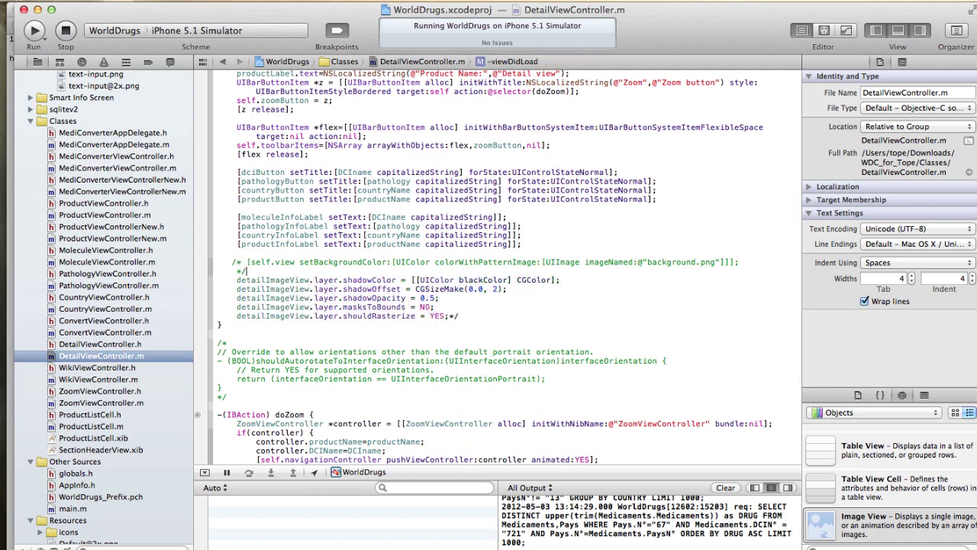
{"action": "key", "text": "Return"}
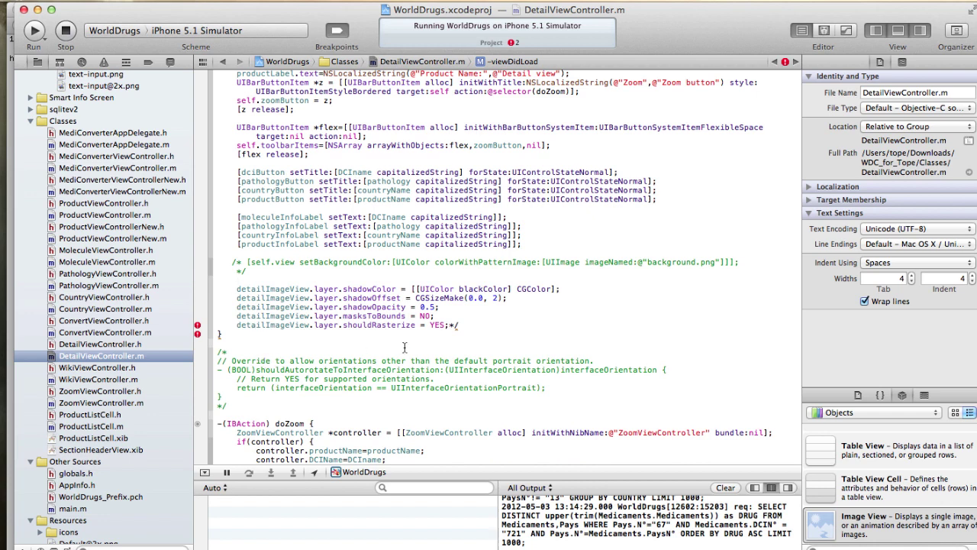
{"action": "left_click", "coordinate": [486, 319]}
{"action": "left_click_drag", "start_coordinate": [458, 325], "coordinate": [216, 290]}
{"action": "left_click", "coordinate": [339, 324]}
{"action": "left_click_drag", "start_coordinate": [456, 325], "coordinate": [211, 289]}
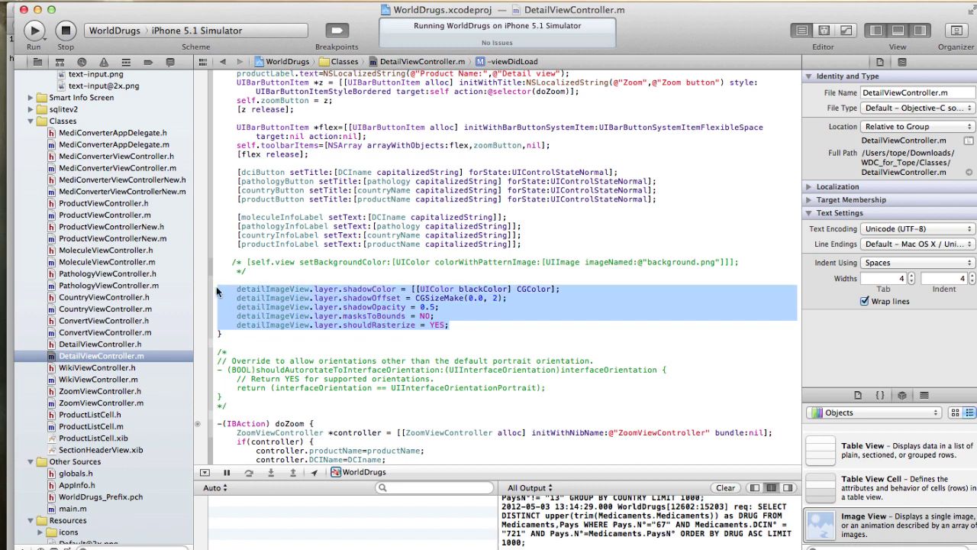
{"action": "left_click", "coordinate": [385, 306]}
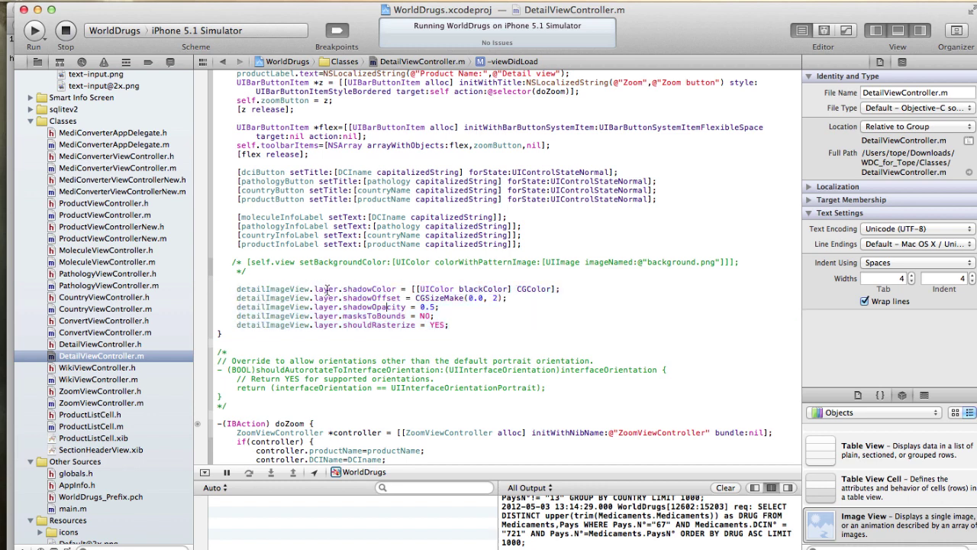
{"action": "scroll", "coordinate": [98, 134], "scroll_direction": "up", "scroll_amount": 15}
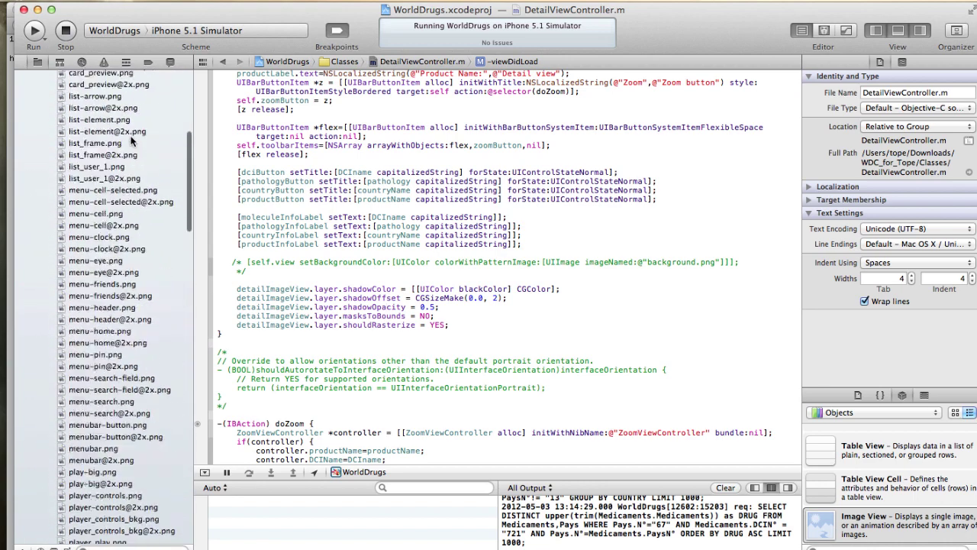
{"action": "left_click", "coordinate": [41, 157]}
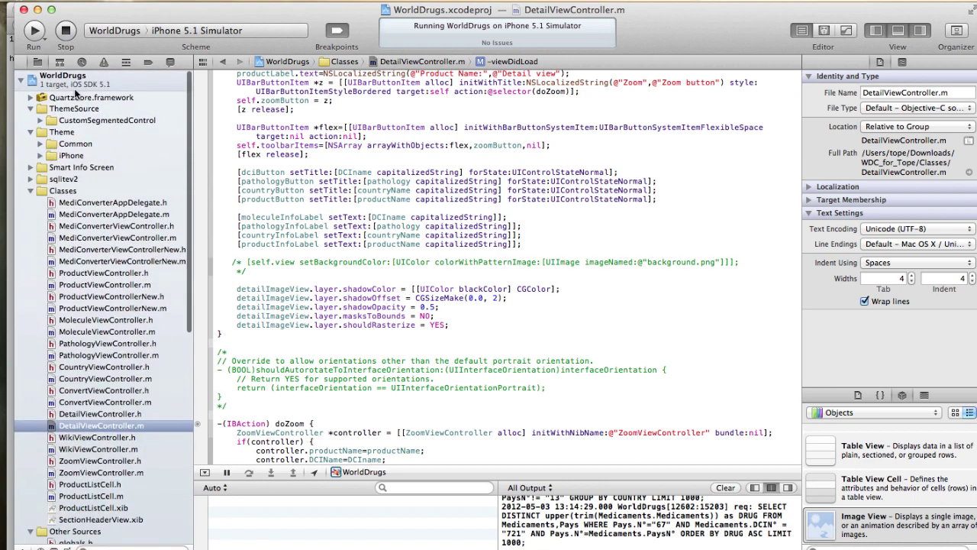
{"action": "left_click", "coordinate": [76, 98]}
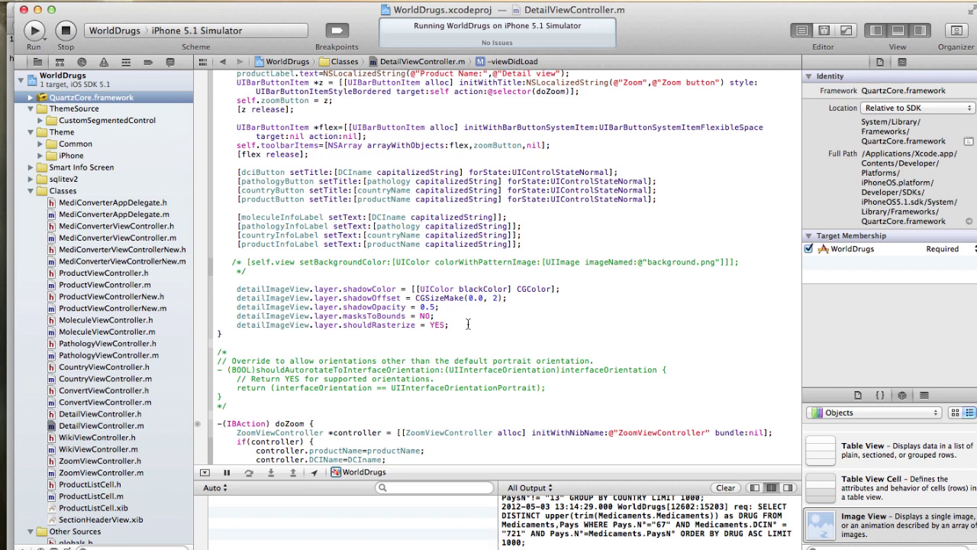
{"action": "double_click", "coordinate": [328, 290]}
{"action": "double_click", "coordinate": [374, 289]}
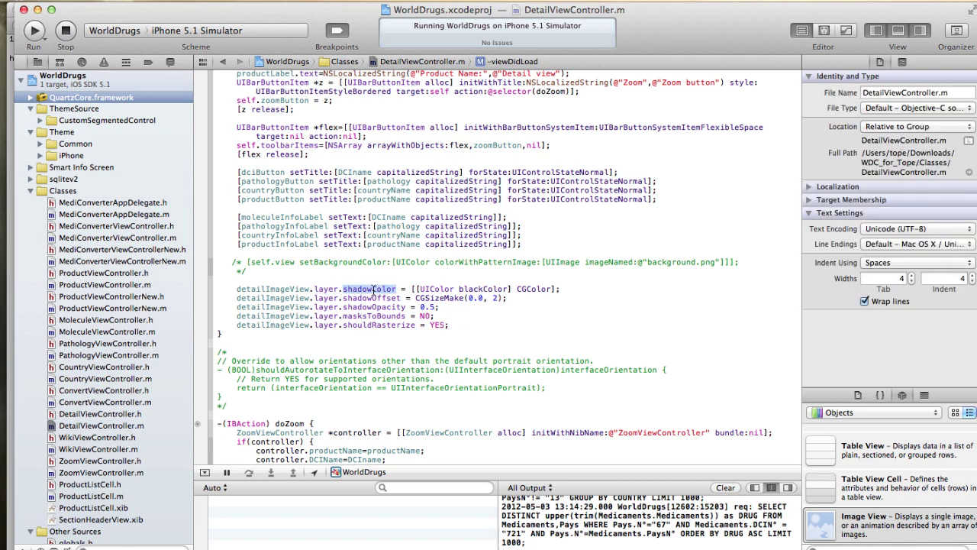
{"action": "double_click", "coordinate": [479, 289]}
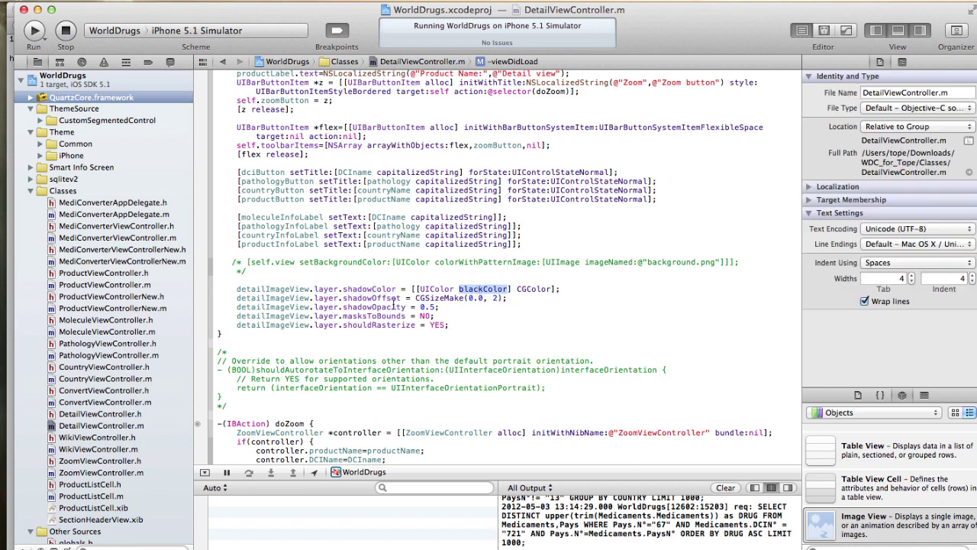
{"action": "double_click", "coordinate": [374, 299]}
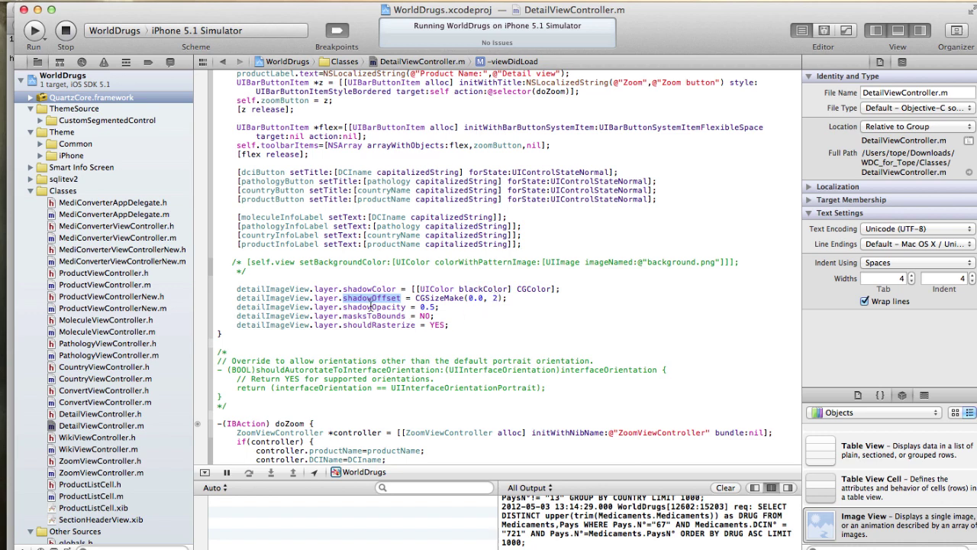
{"action": "double_click", "coordinate": [372, 307]}
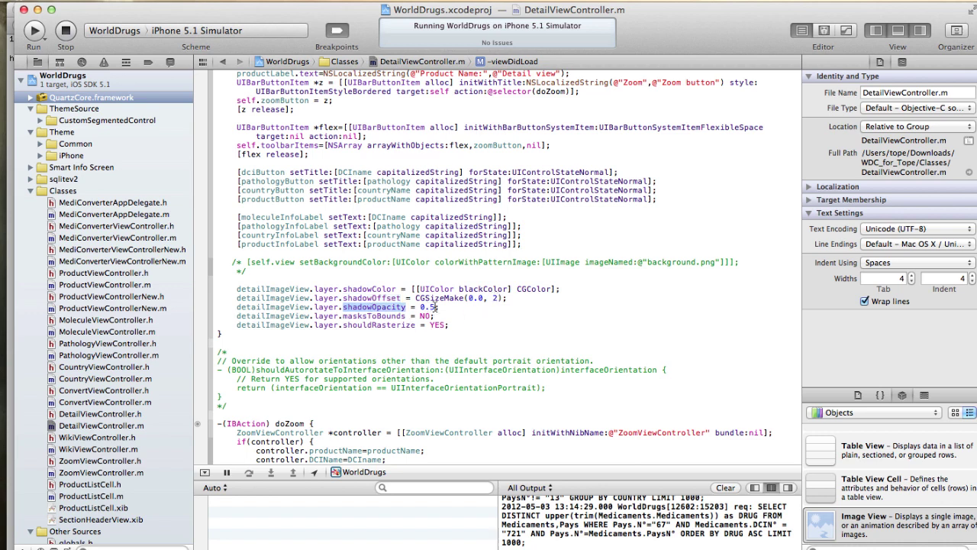
{"action": "left_click_drag", "start_coordinate": [437, 306], "coordinate": [417, 306]}
{"action": "left_click", "coordinate": [382, 317]}
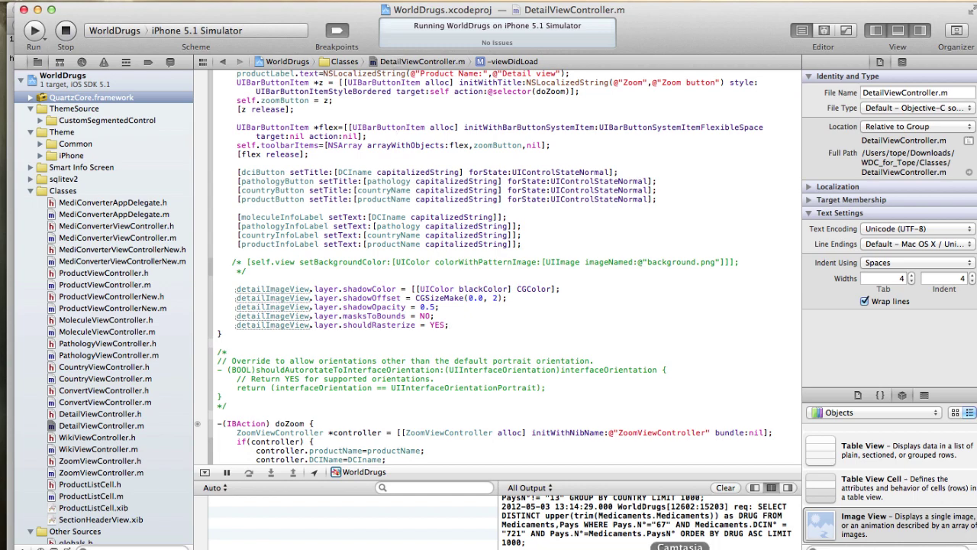
{"action": "scroll", "coordinate": [92, 382], "scroll_direction": "down", "scroll_amount": 10}
- Rerun WorldDrugs, search 'ibu' and open Antafene's Result screen for Algeria
{"action": "left_click", "coordinate": [87, 408]}
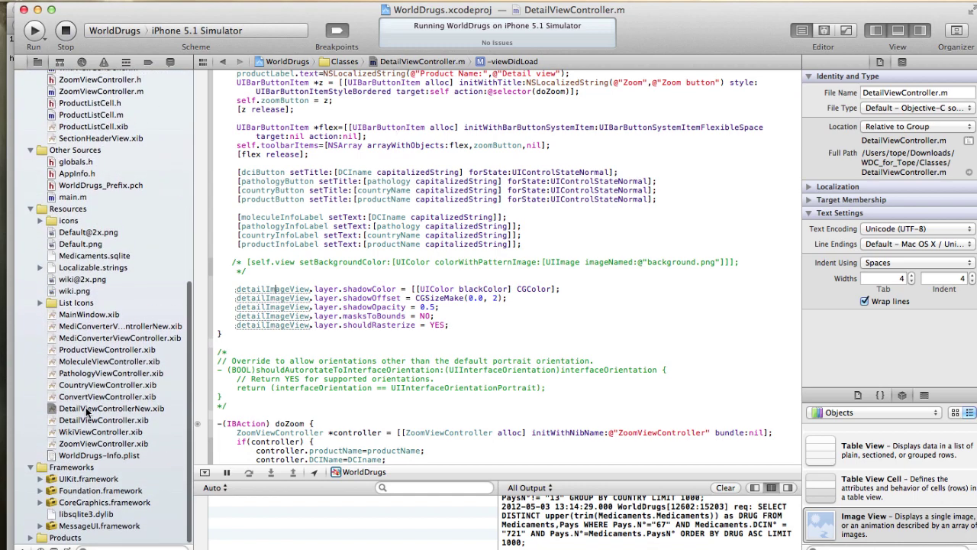
{"action": "left_click", "coordinate": [615, 177]}
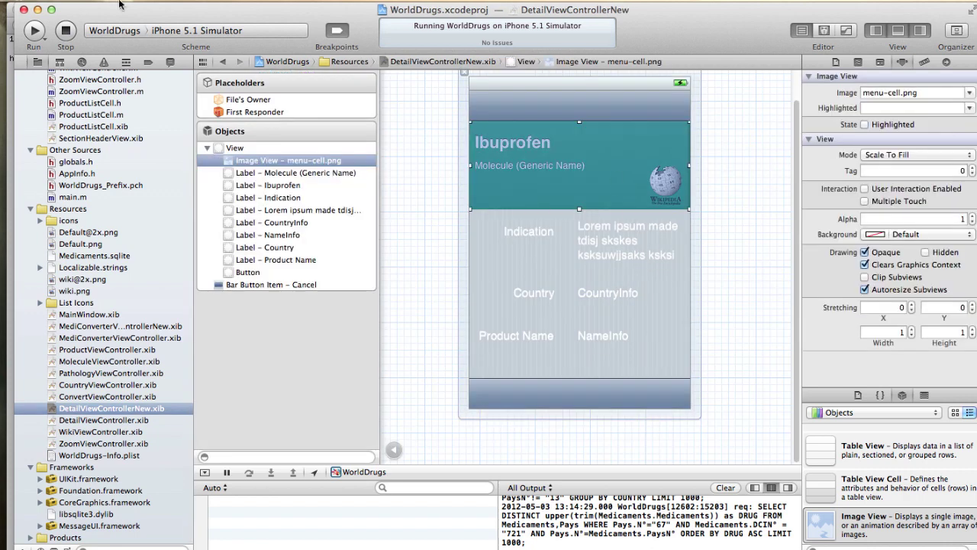
{"action": "left_click", "coordinate": [29, 30]}
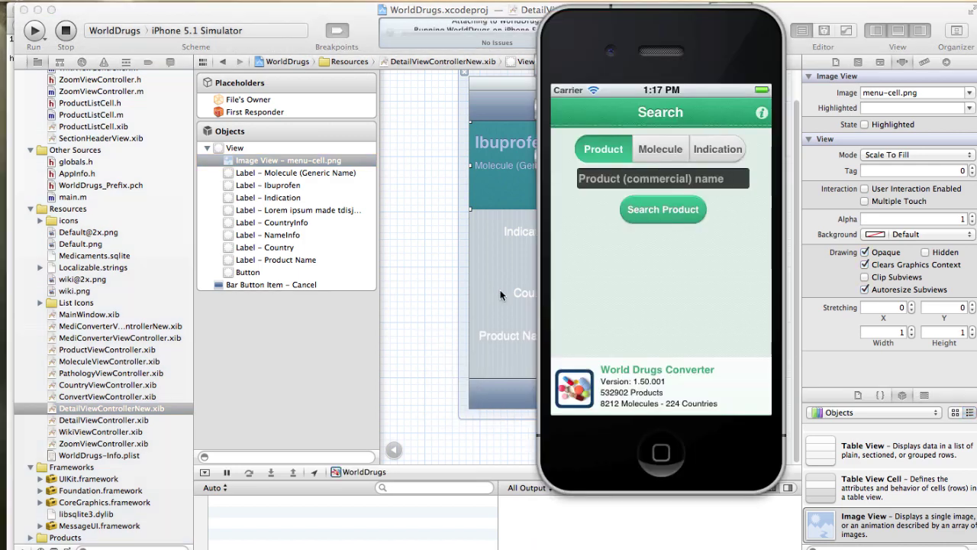
{"action": "left_click", "coordinate": [634, 181]}
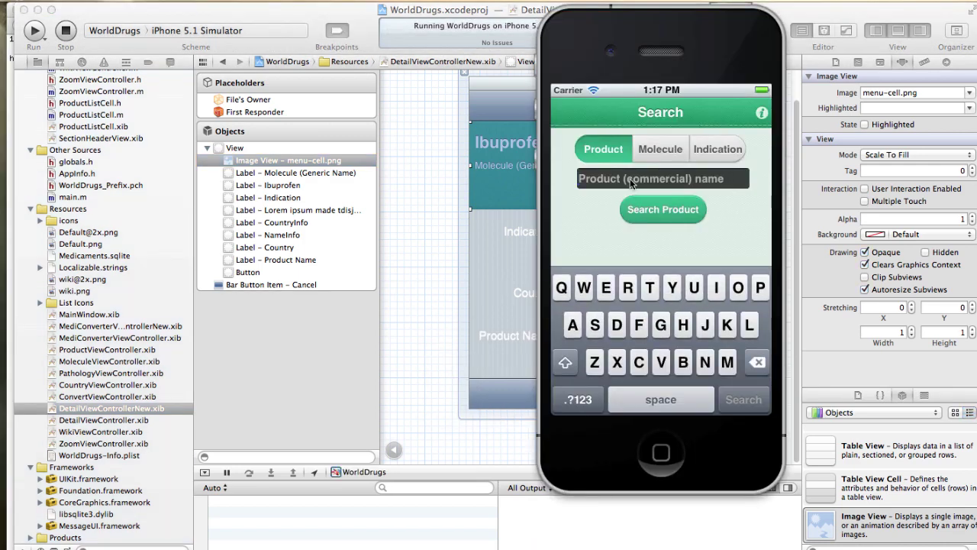
{"action": "type", "text": "ibu"}
{"action": "left_click", "coordinate": [648, 211]}
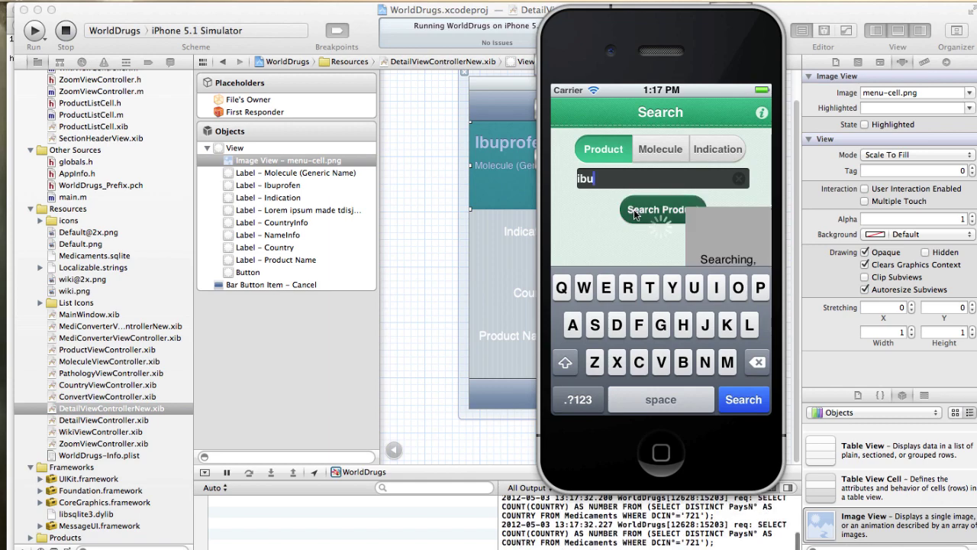
{"action": "left_click", "coordinate": [670, 214]}
{"action": "left_click", "coordinate": [671, 216]}
{"action": "left_click", "coordinate": [673, 219]}
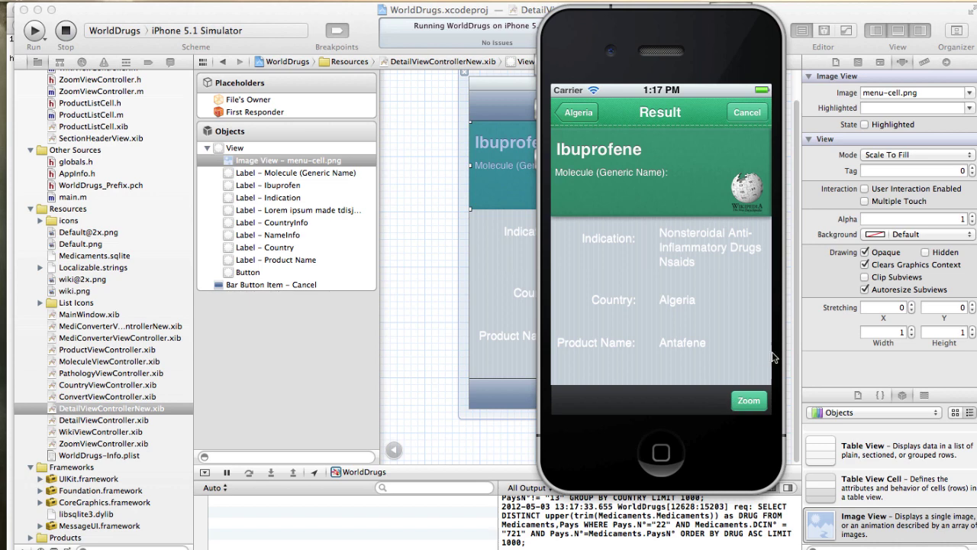
- Go back four screens to the Search screen still showing 'ibu'
{"action": "left_click", "coordinate": [578, 113]}
{"action": "left_click", "coordinate": [580, 113]}
{"action": "left_click", "coordinate": [581, 113]}
{"action": "left_click", "coordinate": [580, 113]}
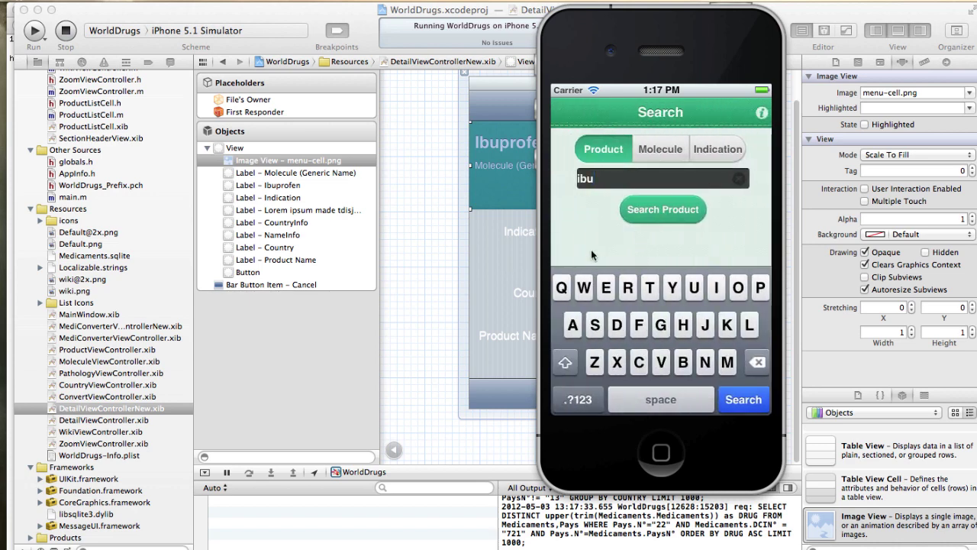
- In DetailViewController.m, delete the */ line and leading /* so the background.png setBackgroundColor line is active
{"action": "left_click", "coordinate": [446, 255]}
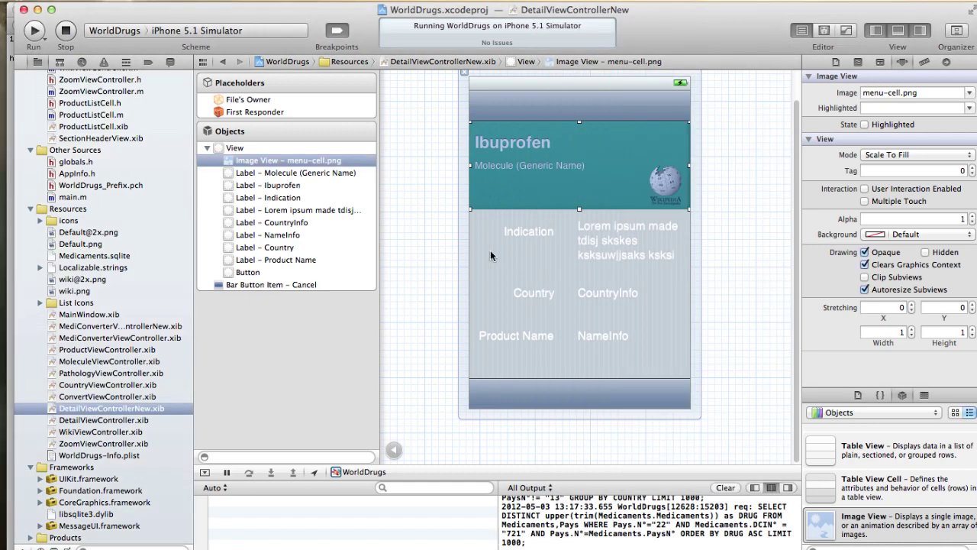
{"action": "left_click", "coordinate": [429, 258]}
{"action": "scroll", "coordinate": [90, 237], "scroll_direction": "up", "scroll_amount": 5}
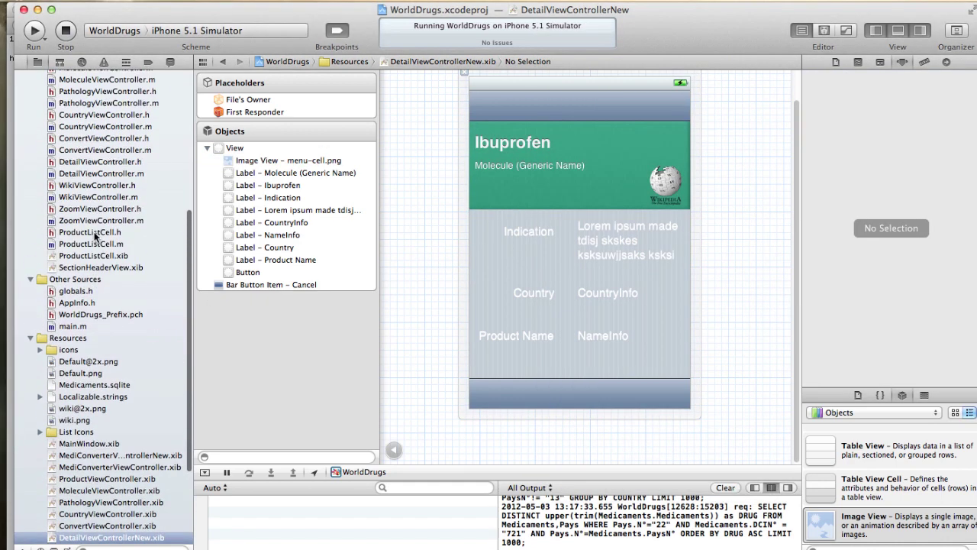
{"action": "scroll", "coordinate": [90, 236], "scroll_direction": "up", "scroll_amount": 4}
{"action": "left_click", "coordinate": [99, 289]}
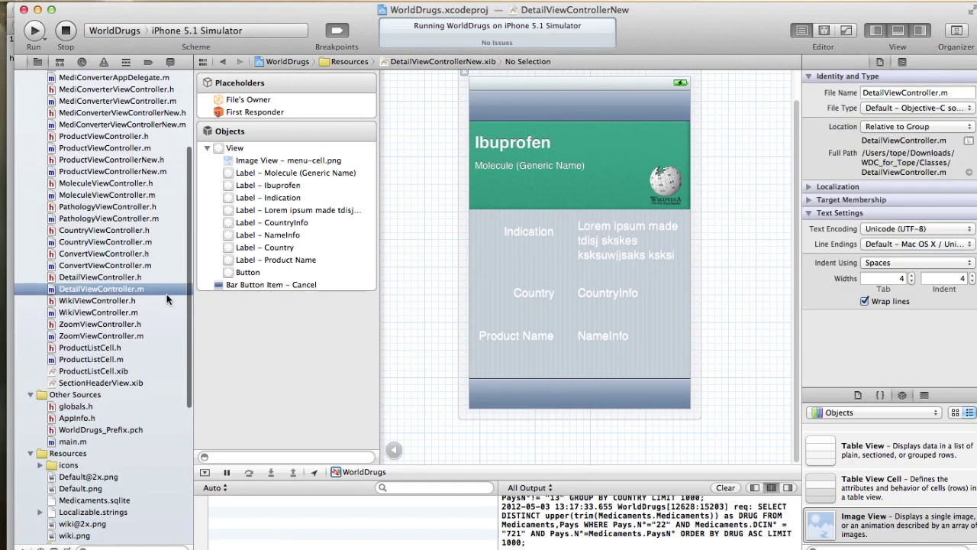
{"action": "left_click_drag", "start_coordinate": [246, 272], "coordinate": [229, 271]}
{"action": "key", "text": "BackSpace"}
{"action": "left_click", "coordinate": [245, 263]}
{"action": "key", "text": "BackSpace"}
{"action": "key", "text": "BackSpace"}
{"action": "key", "text": "BackSpace"}
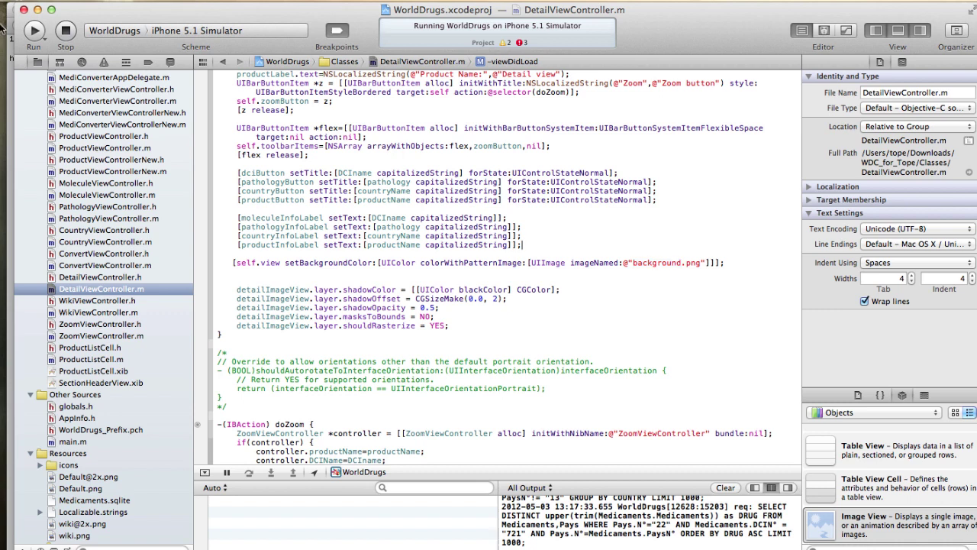
- Restart the app, search 'ibu' and open the second Arabic product's Result screen under Ibu 6
{"action": "left_click", "coordinate": [66, 30]}
{"action": "left_click", "coordinate": [35, 31]}
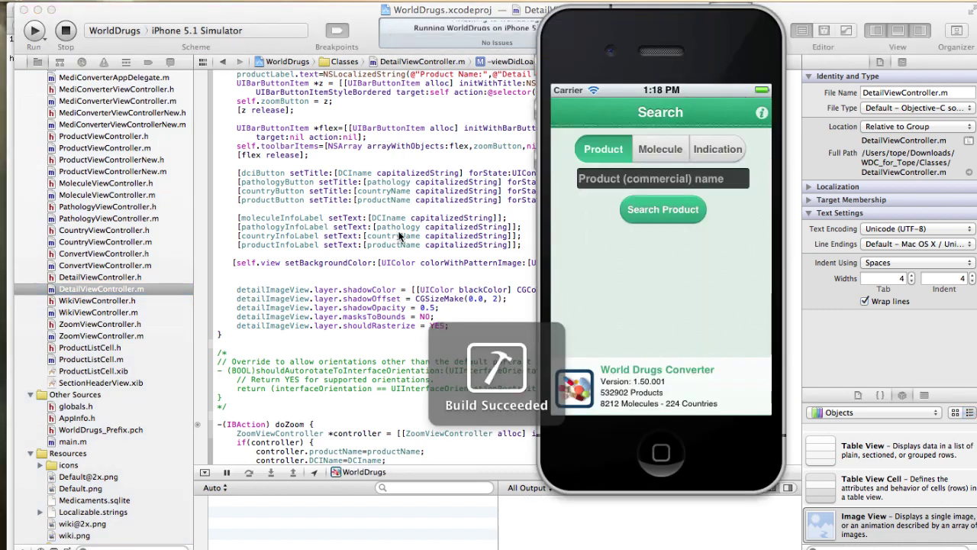
{"action": "left_click", "coordinate": [646, 179]}
{"action": "type", "text": "ibu"}
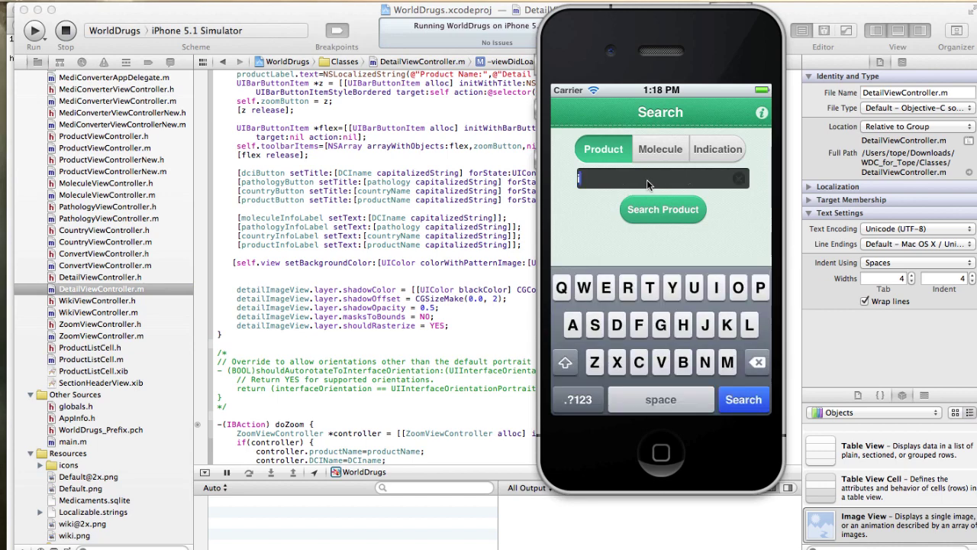
{"action": "left_click", "coordinate": [661, 209]}
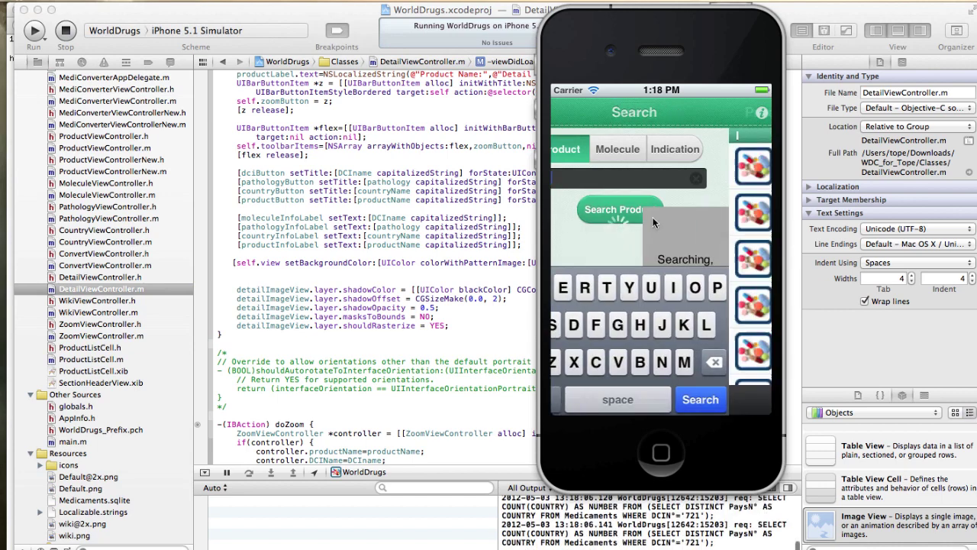
{"action": "left_click", "coordinate": [661, 251]}
{"action": "left_click", "coordinate": [663, 256]}
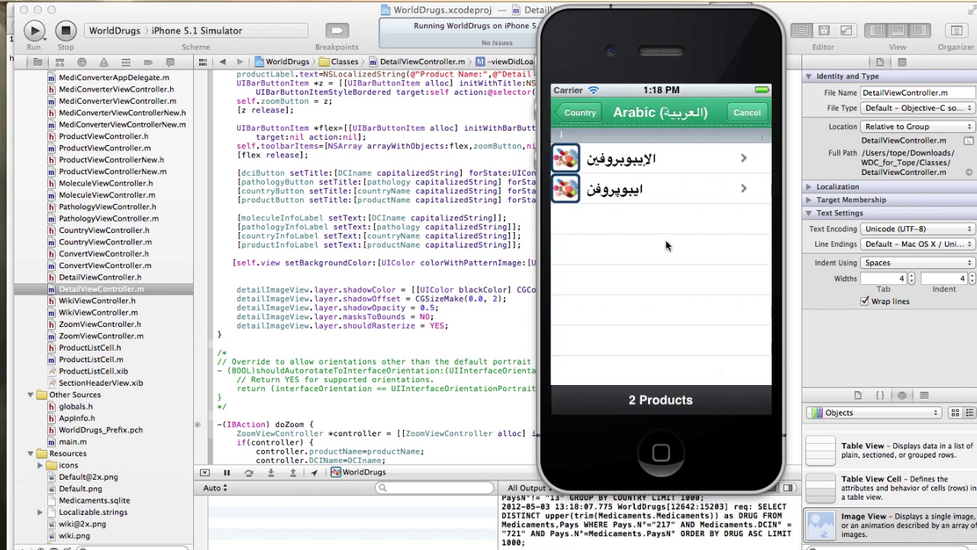
{"action": "left_click", "coordinate": [661, 197]}
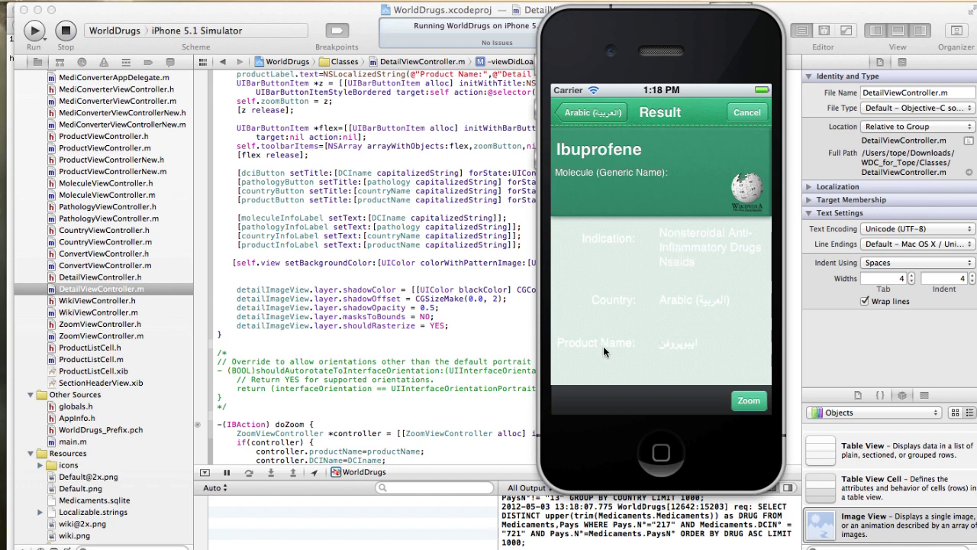
- Return to Xcode and open the DetailViewControllerNew.xib layout
{"action": "left_click", "coordinate": [365, 301]}
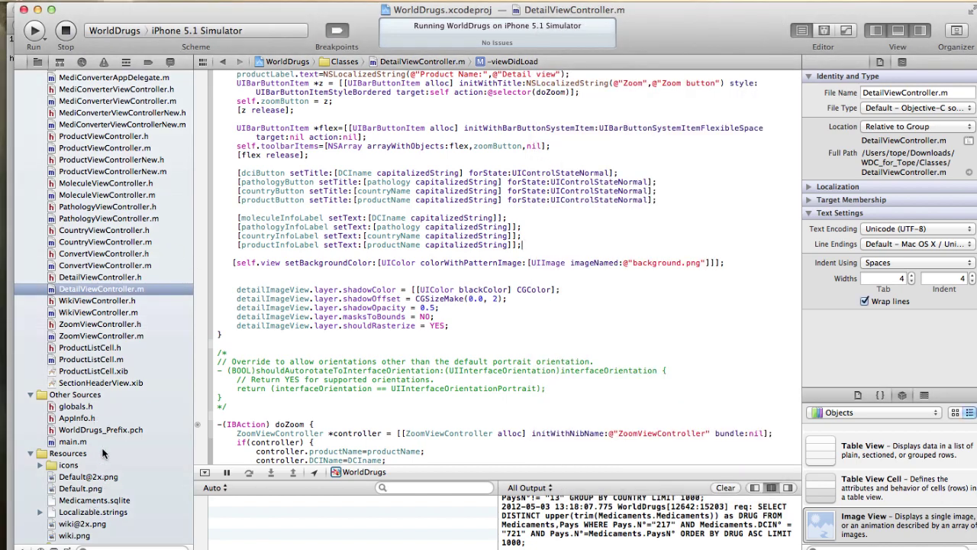
{"action": "scroll", "coordinate": [112, 397], "scroll_direction": "down", "scroll_amount": 5}
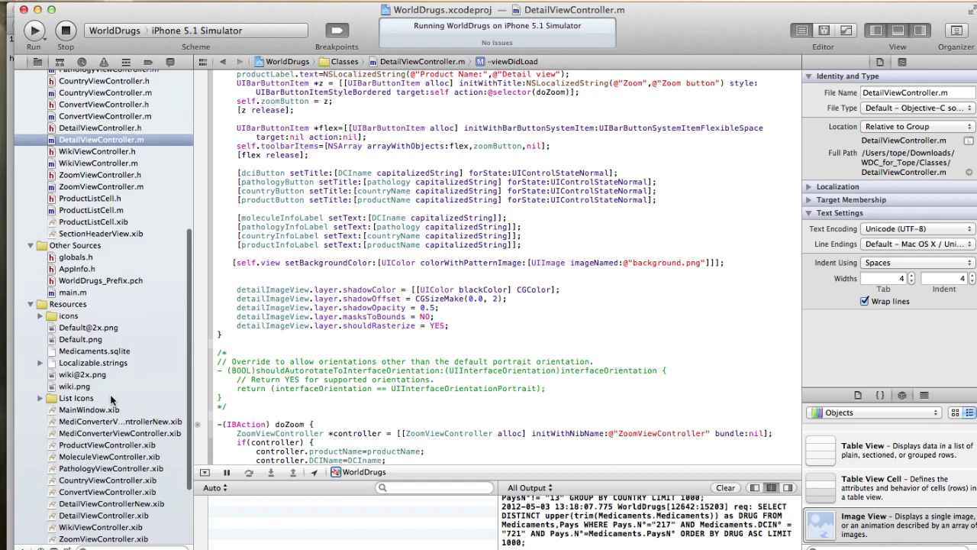
{"action": "scroll", "coordinate": [110, 397], "scroll_direction": "down", "scroll_amount": 3}
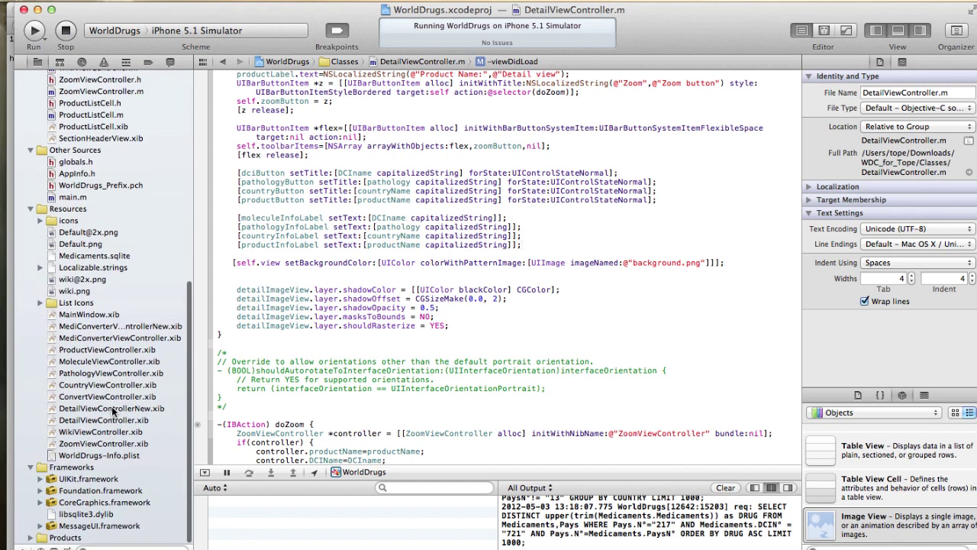
{"action": "left_click", "coordinate": [127, 407]}
{"action": "left_click", "coordinate": [510, 227]}
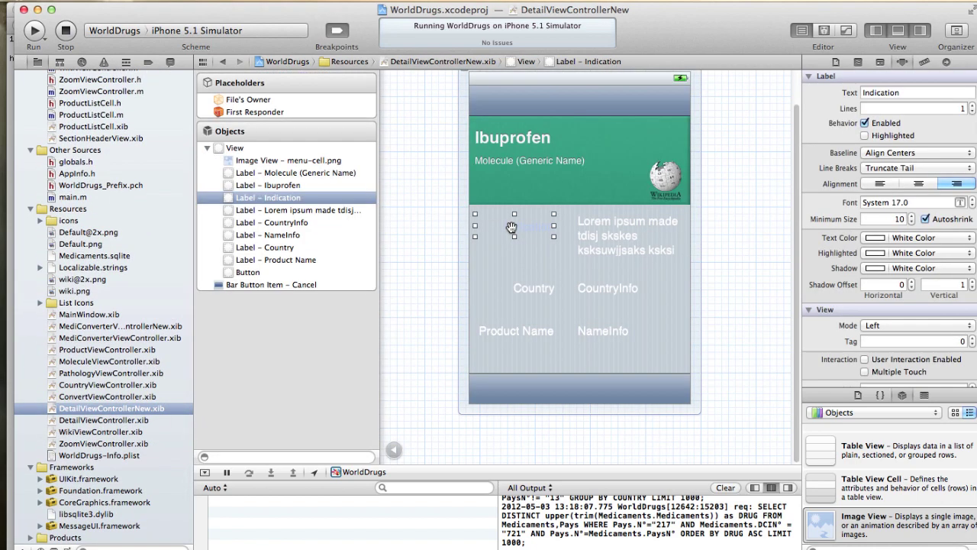
{"action": "left_click", "coordinate": [916, 240]}
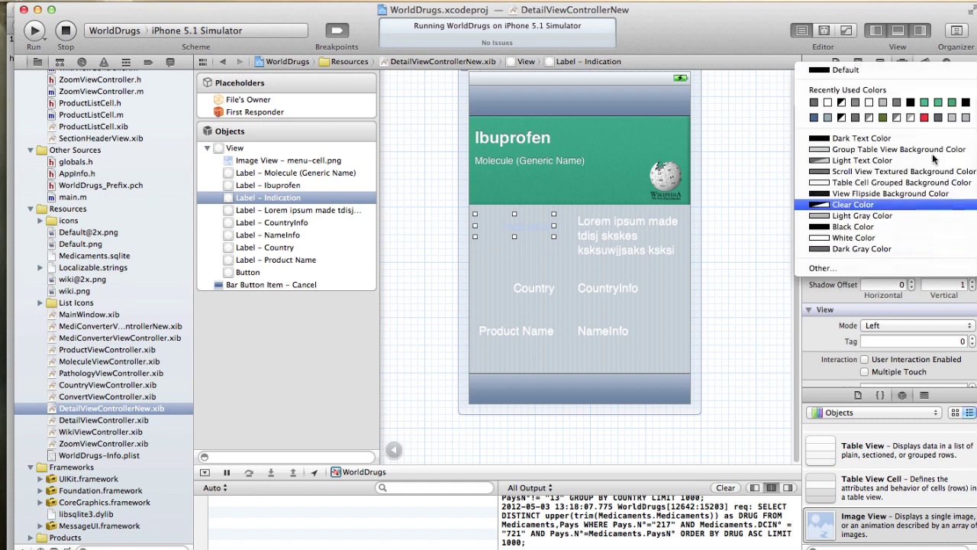
{"action": "left_click", "coordinate": [924, 102]}
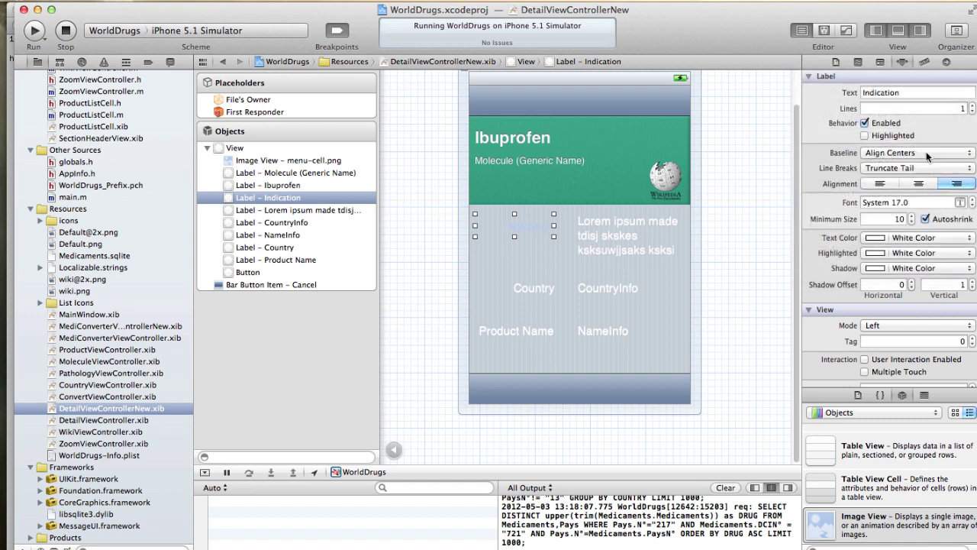
{"action": "left_click", "coordinate": [552, 264]}
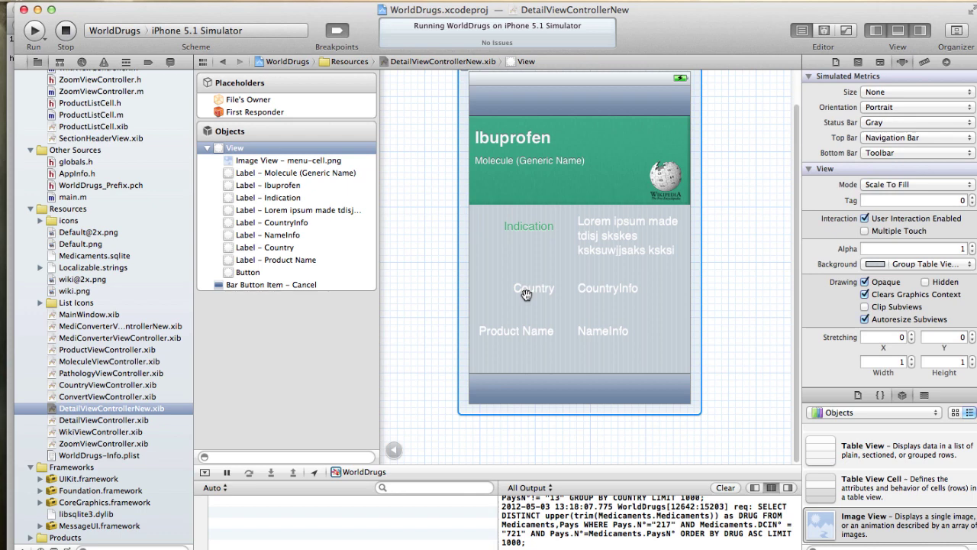
{"action": "left_click", "coordinate": [526, 291]}
{"action": "left_click", "coordinate": [917, 237]}
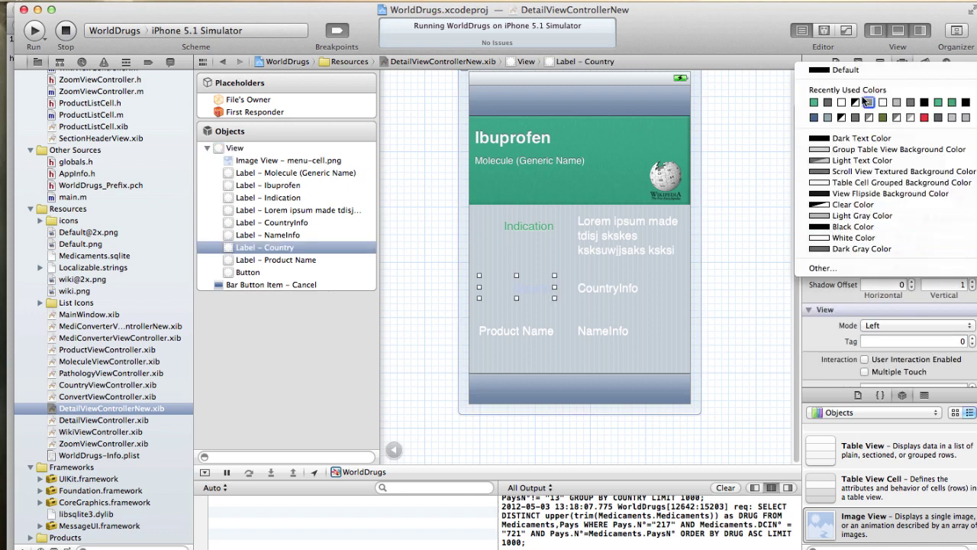
{"action": "left_click", "coordinate": [813, 102]}
{"action": "left_click", "coordinate": [516, 330]}
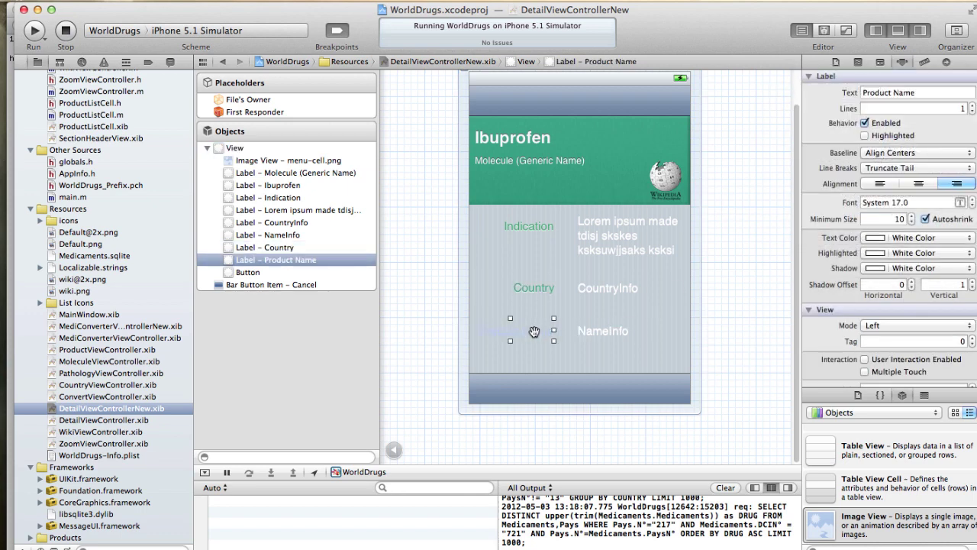
{"action": "left_click", "coordinate": [932, 237]}
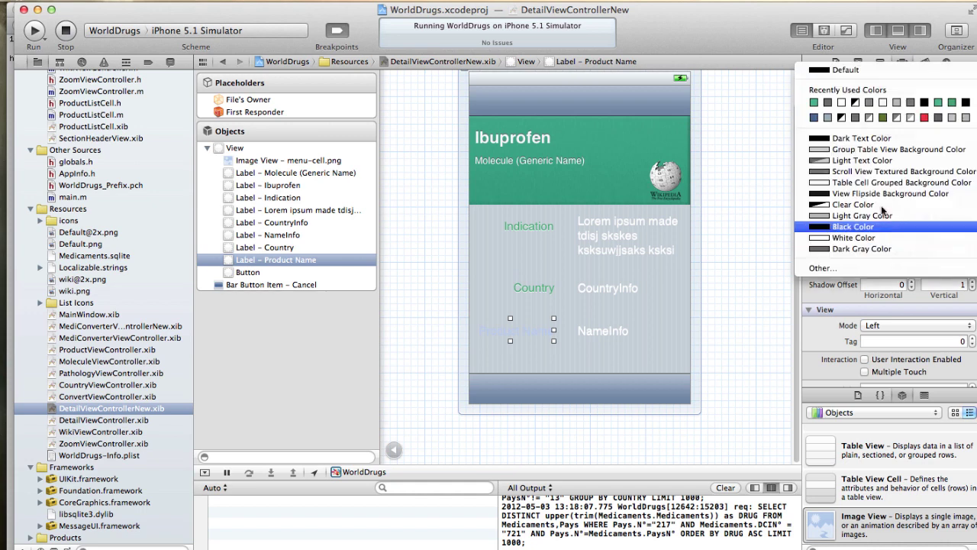
{"action": "left_click", "coordinate": [813, 103]}
{"action": "left_click", "coordinate": [693, 318]}
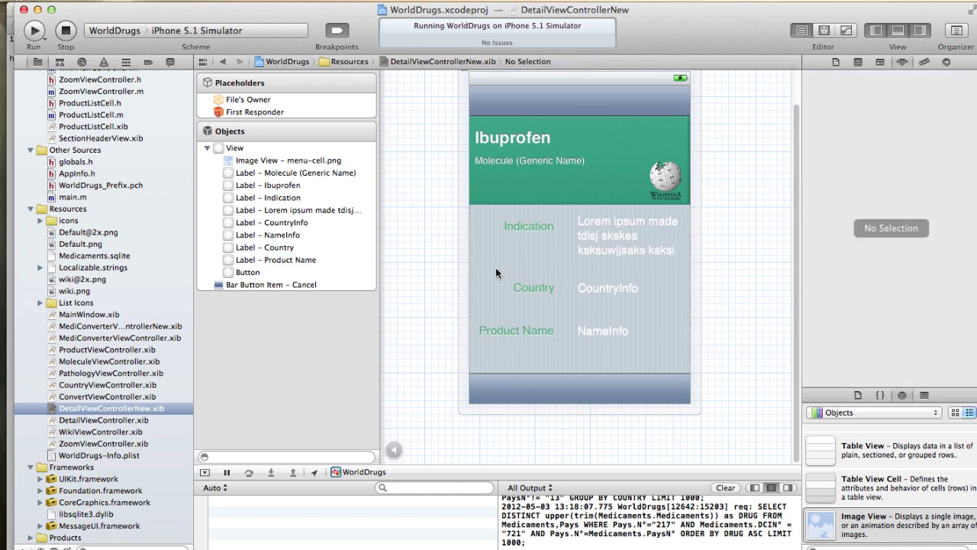
{"action": "left_click", "coordinate": [516, 330]}
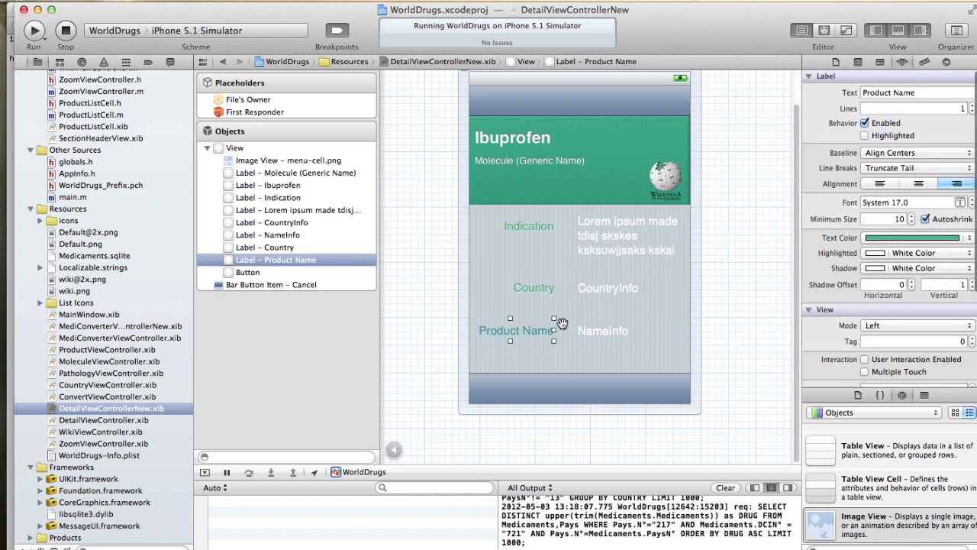
{"action": "left_click", "coordinate": [736, 271]}
{"action": "left_click", "coordinate": [526, 226]}
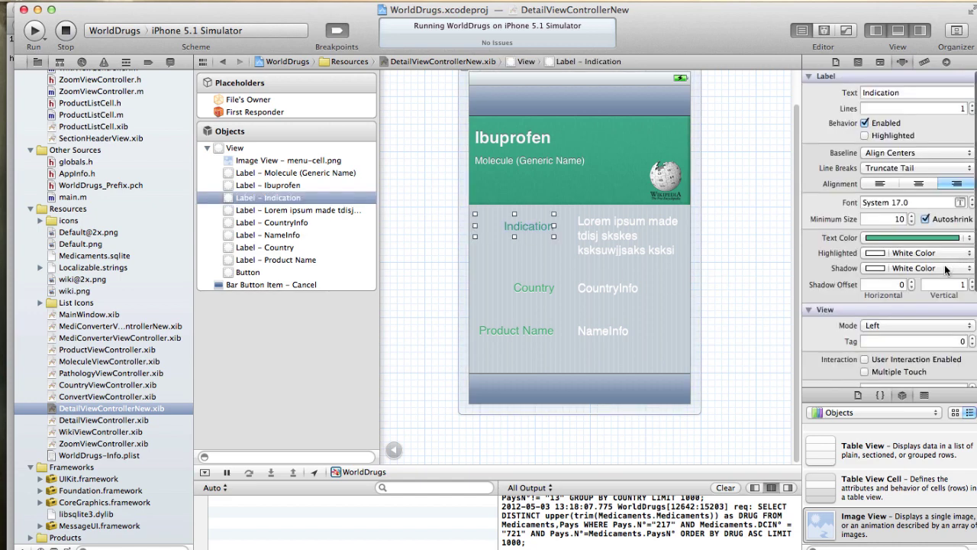
{"action": "left_click", "coordinate": [954, 287]}
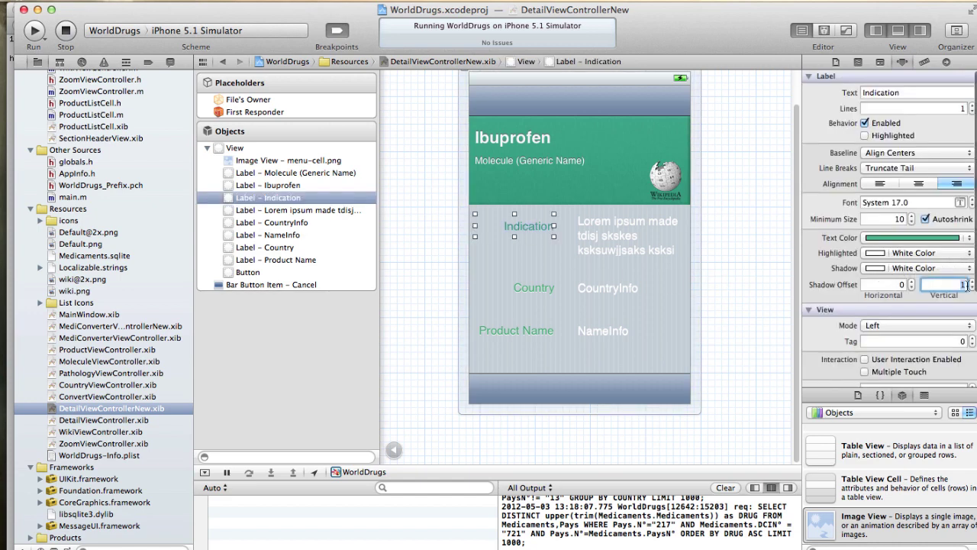
{"action": "left_click", "coordinate": [562, 279]}
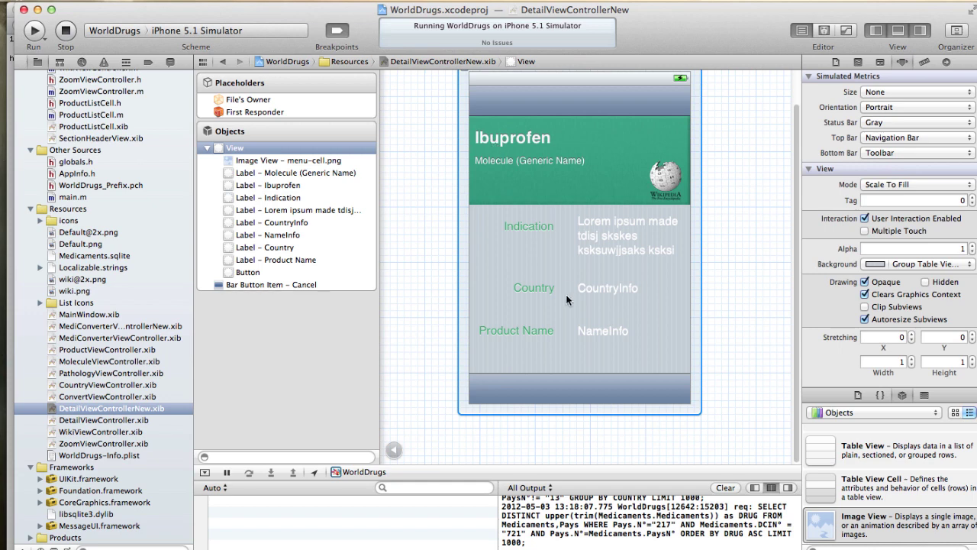
{"action": "left_click", "coordinate": [553, 226]}
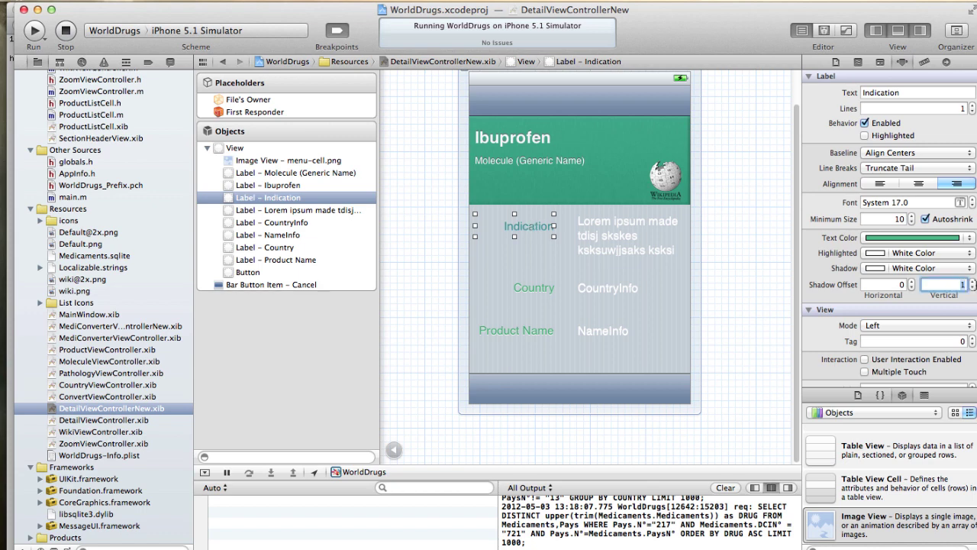
{"action": "left_click", "coordinate": [489, 139]}
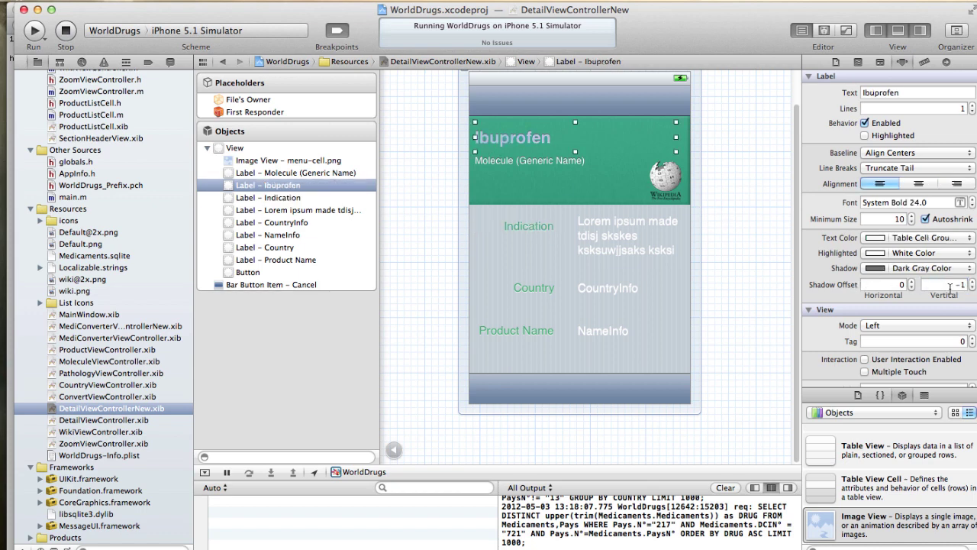
- Set the Indication value text (Lorem ipsum) to Dark Gray, after trying Light Gray
{"action": "left_click", "coordinate": [516, 228]}
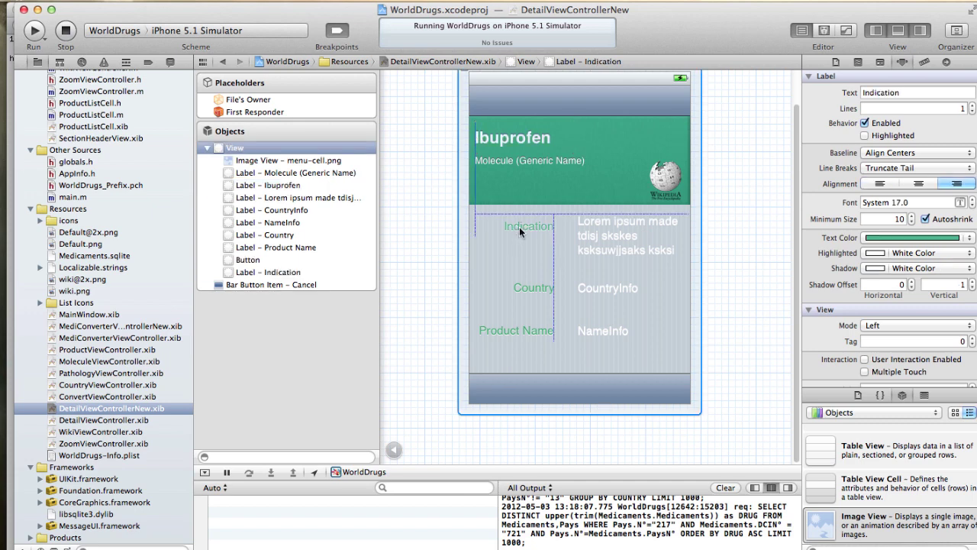
{"action": "left_click", "coordinate": [639, 248]}
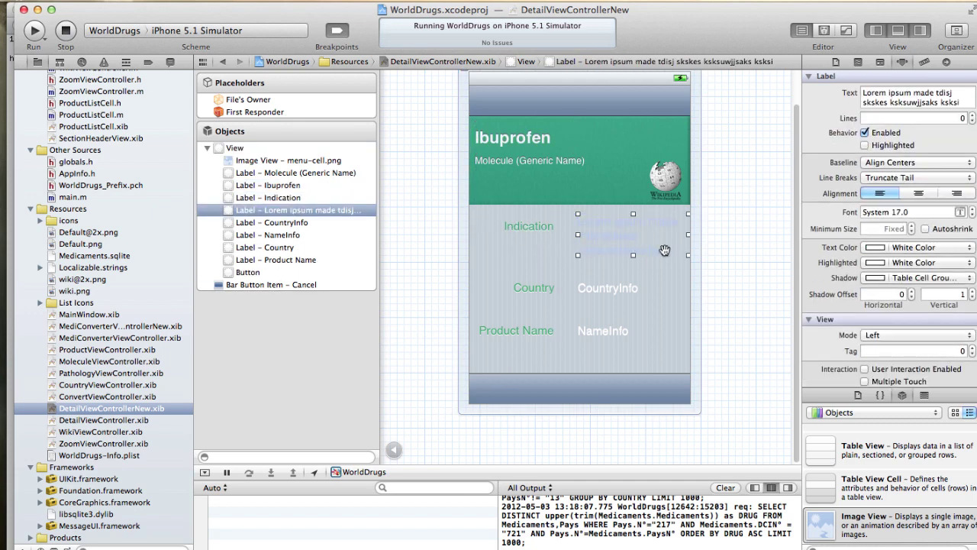
{"action": "left_click", "coordinate": [911, 247]}
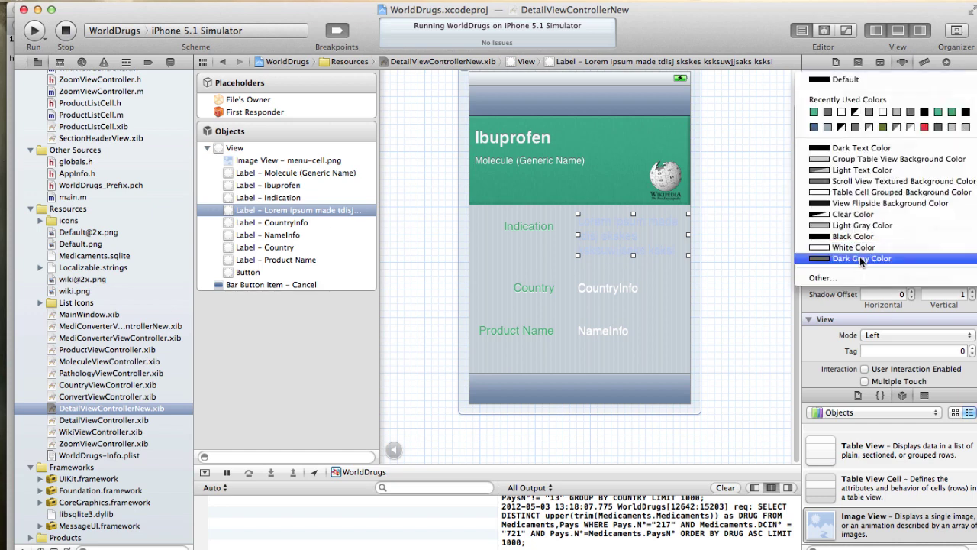
{"action": "left_click", "coordinate": [856, 227]}
{"action": "left_click", "coordinate": [739, 250]}
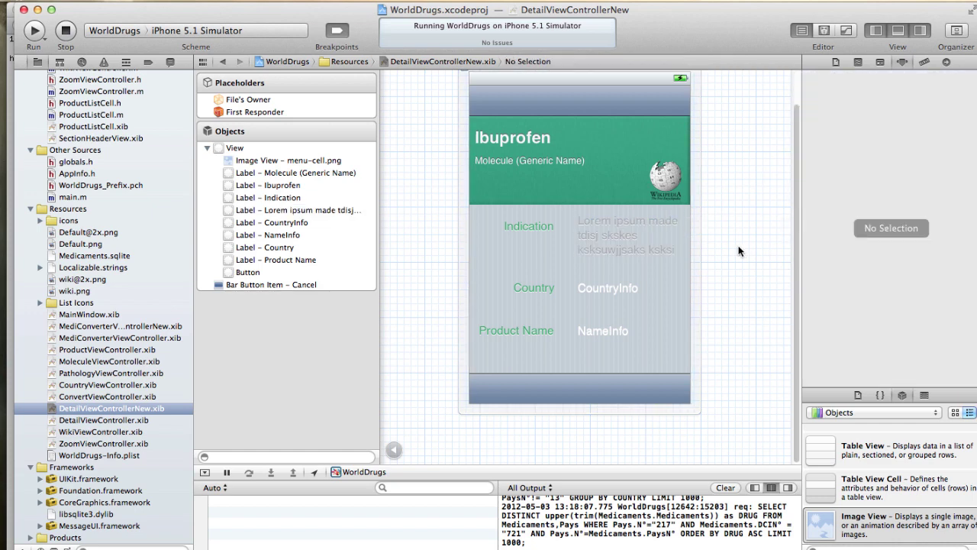
{"action": "left_click", "coordinate": [609, 237]}
{"action": "left_click", "coordinate": [907, 247]}
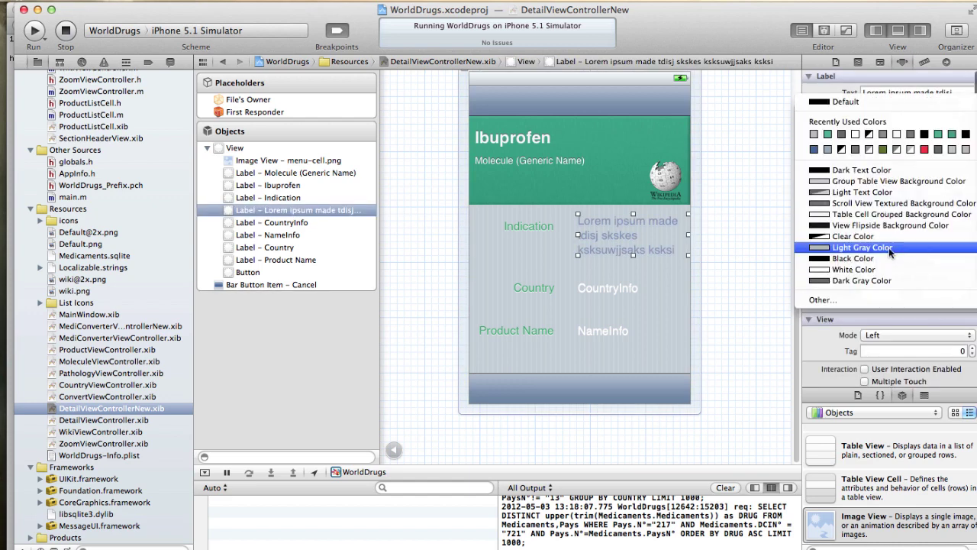
{"action": "left_click", "coordinate": [877, 280]}
{"action": "left_click", "coordinate": [745, 277]}
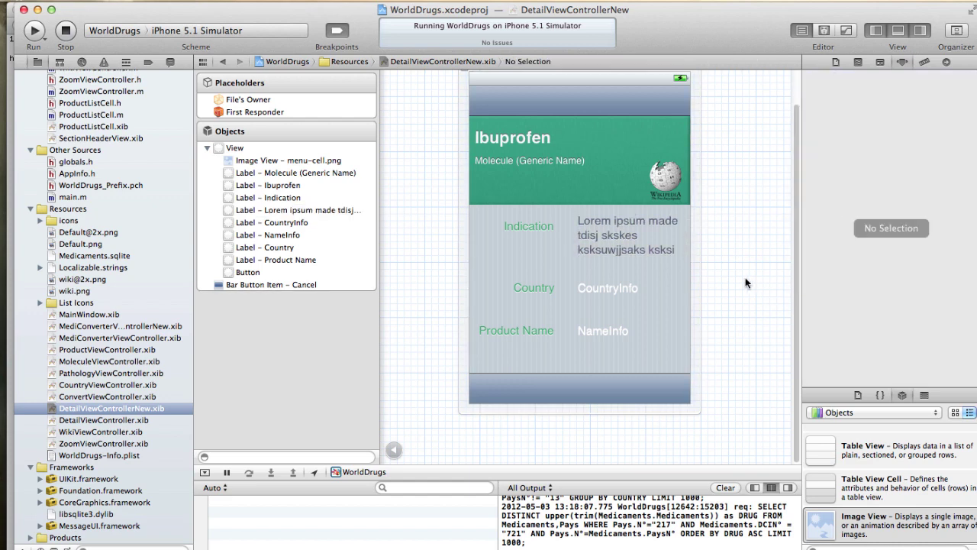
- Make the CountryInfo and NameInfo value texts Dark Gray, then stop and rerun the app
{"action": "left_click", "coordinate": [592, 284]}
{"action": "left_click", "coordinate": [924, 237]}
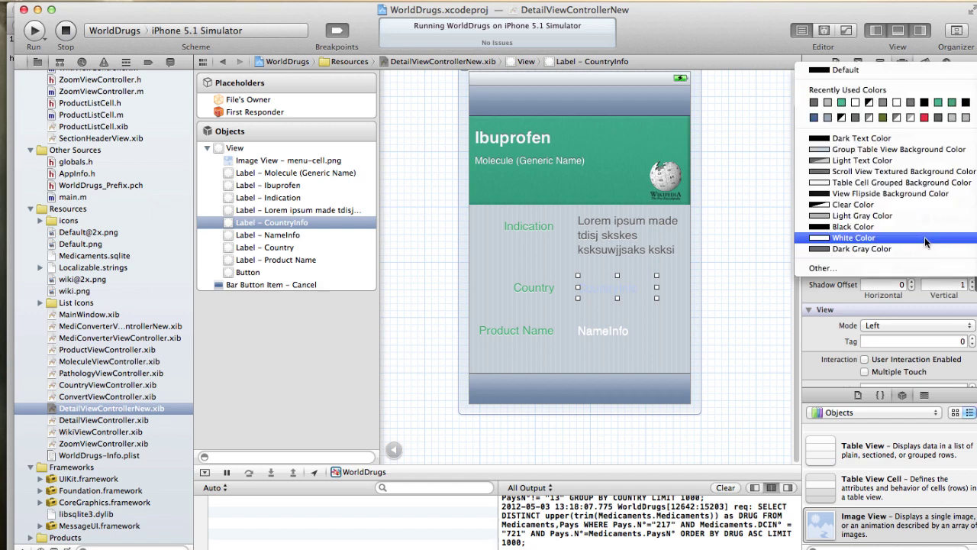
{"action": "left_click", "coordinate": [844, 252]}
{"action": "left_click", "coordinate": [633, 327]}
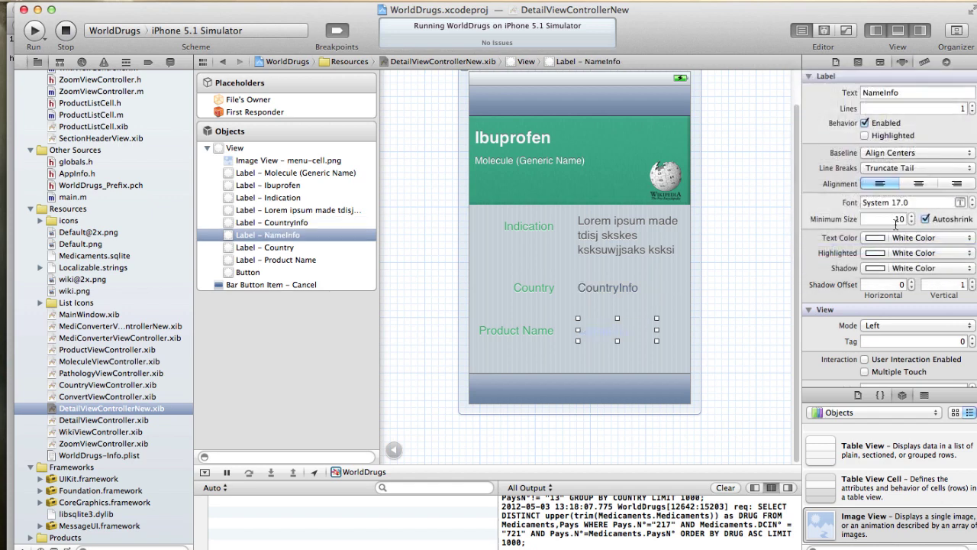
{"action": "left_click", "coordinate": [900, 237]}
{"action": "left_click", "coordinate": [851, 251]}
{"action": "left_click", "coordinate": [732, 336]}
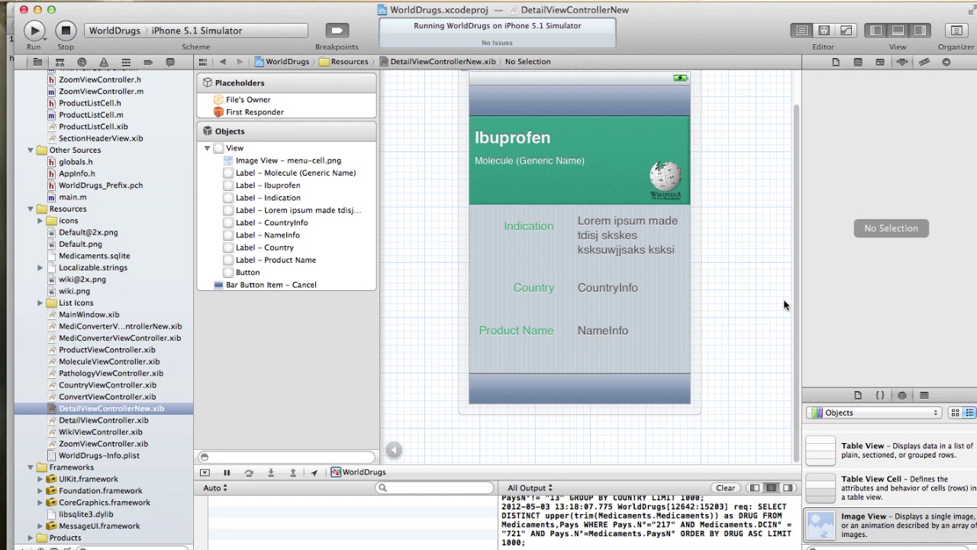
{"action": "left_click", "coordinate": [66, 32]}
{"action": "left_click", "coordinate": [35, 31]}
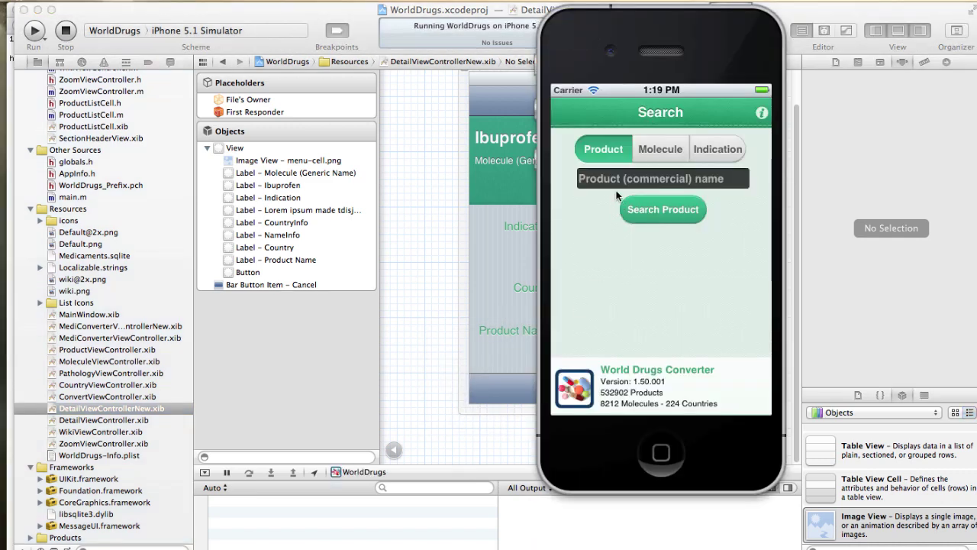
- Search 'ibu', then open Ibu 4, Algeria and Antafene to view its Result screen
{"action": "left_click", "coordinate": [619, 178]}
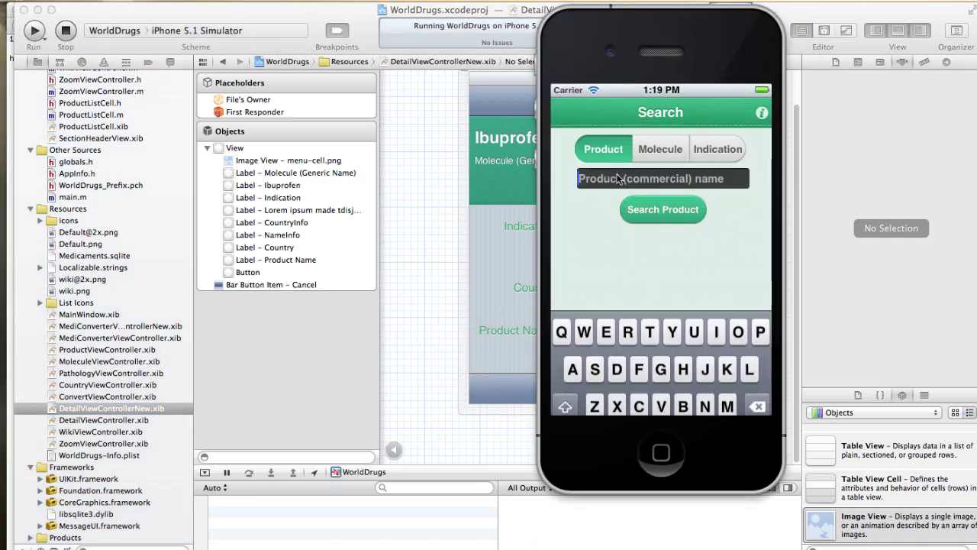
{"action": "type", "text": "ibu"}
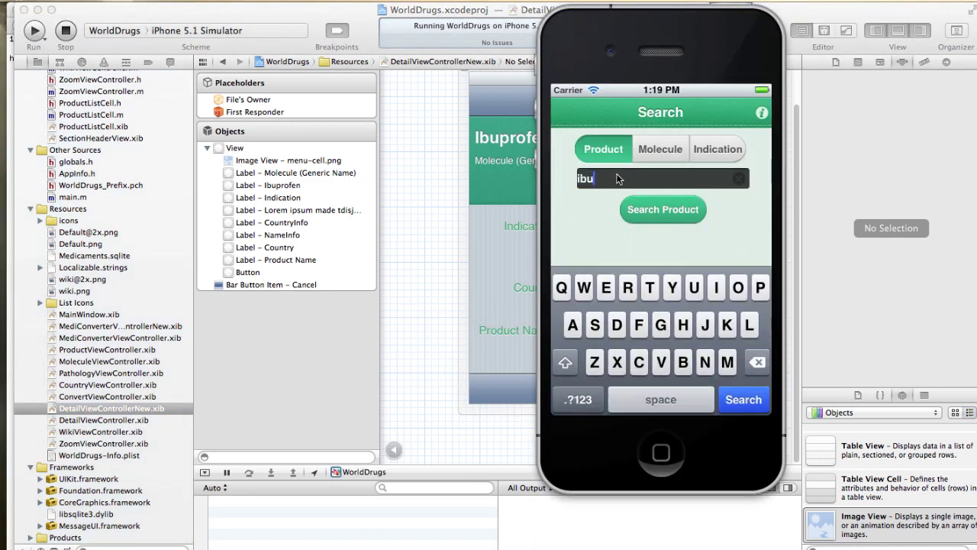
{"action": "left_click", "coordinate": [645, 213]}
{"action": "left_click", "coordinate": [663, 216]}
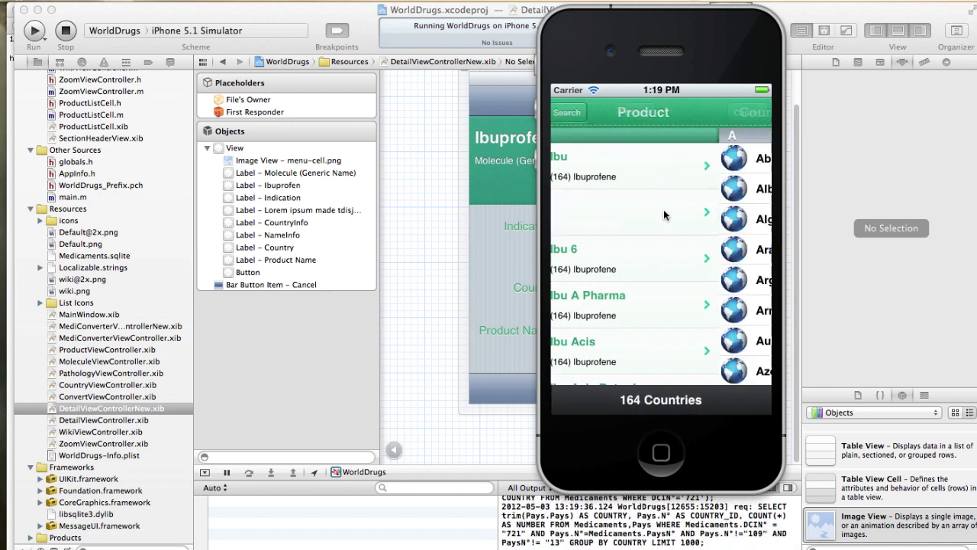
{"action": "left_click", "coordinate": [690, 233]}
{"action": "left_click", "coordinate": [697, 232]}
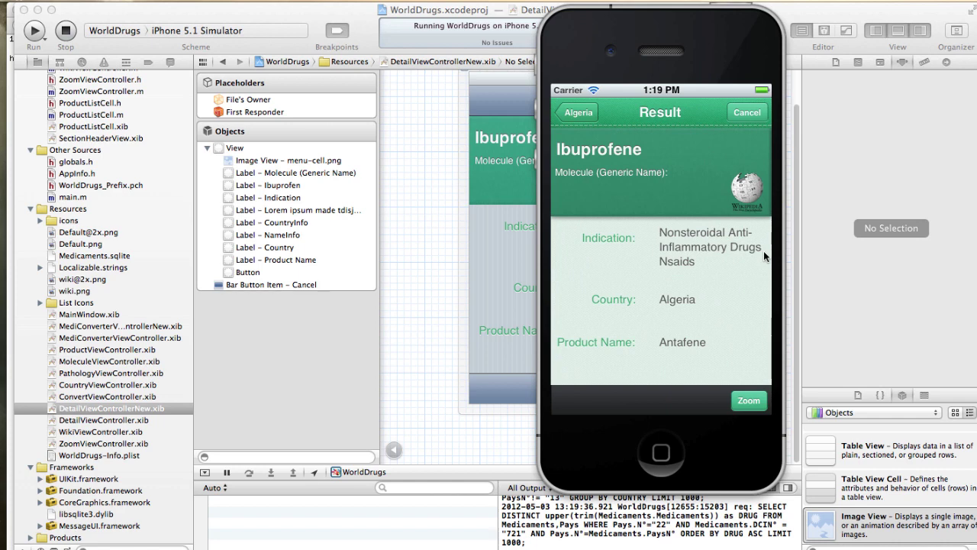
{"action": "left_click_drag", "start_coordinate": [719, 39], "coordinate": [642, 32]}
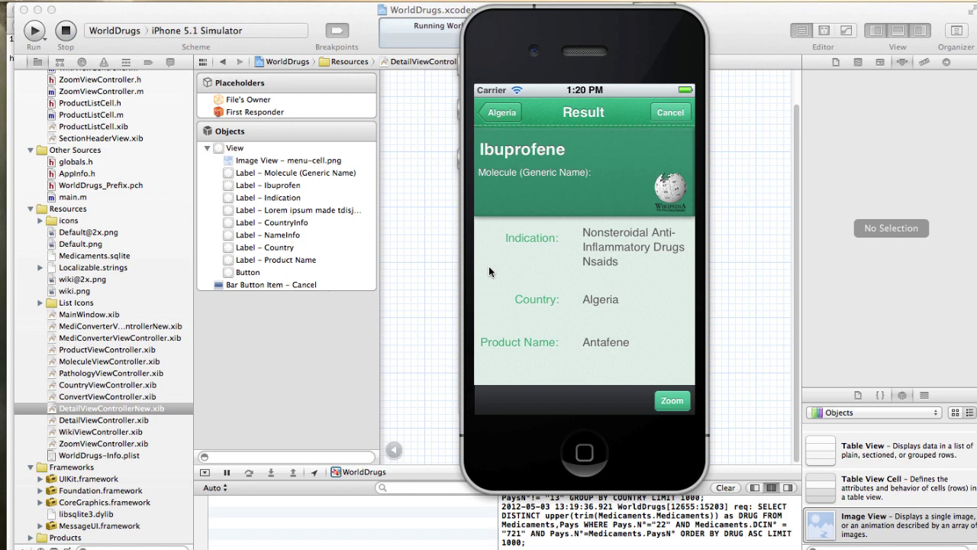
- Go back four screens to Search, then switch the search mode to Molecule and Indication
{"action": "left_click", "coordinate": [497, 113]}
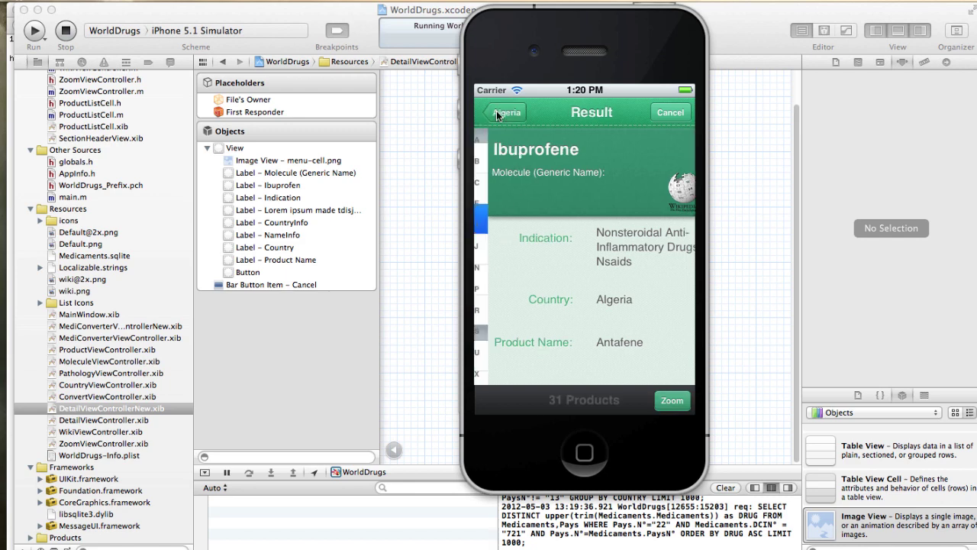
{"action": "left_click", "coordinate": [497, 113]}
{"action": "left_click", "coordinate": [498, 112]}
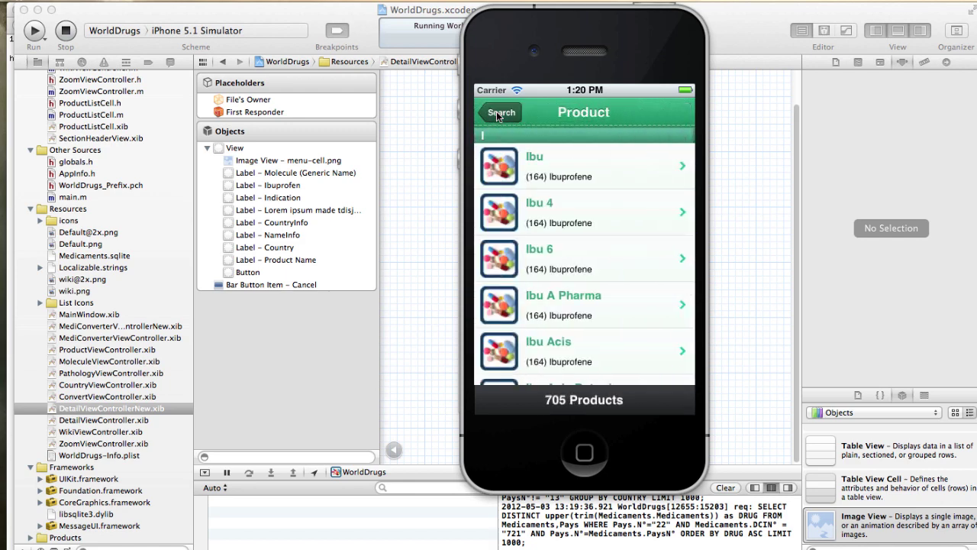
{"action": "left_click", "coordinate": [497, 112]}
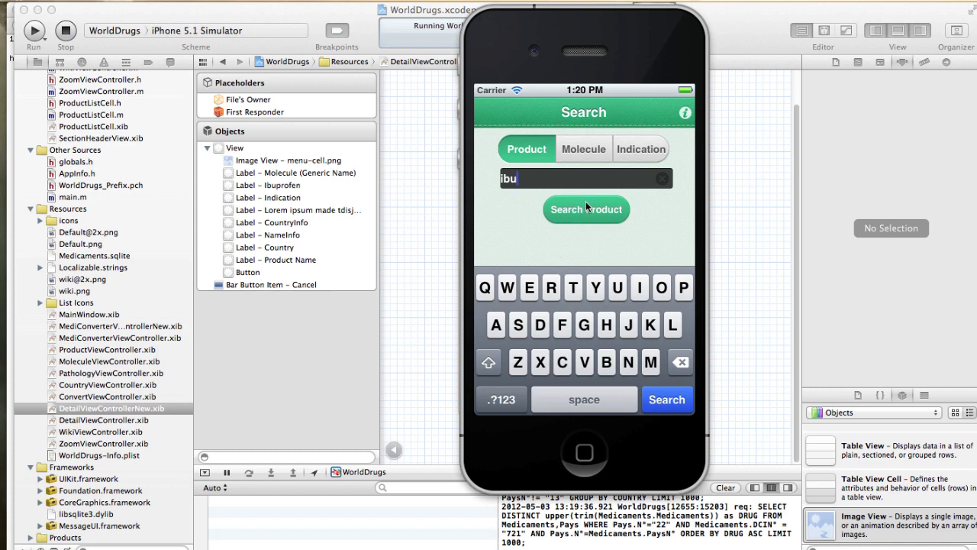
{"action": "left_click", "coordinate": [572, 148]}
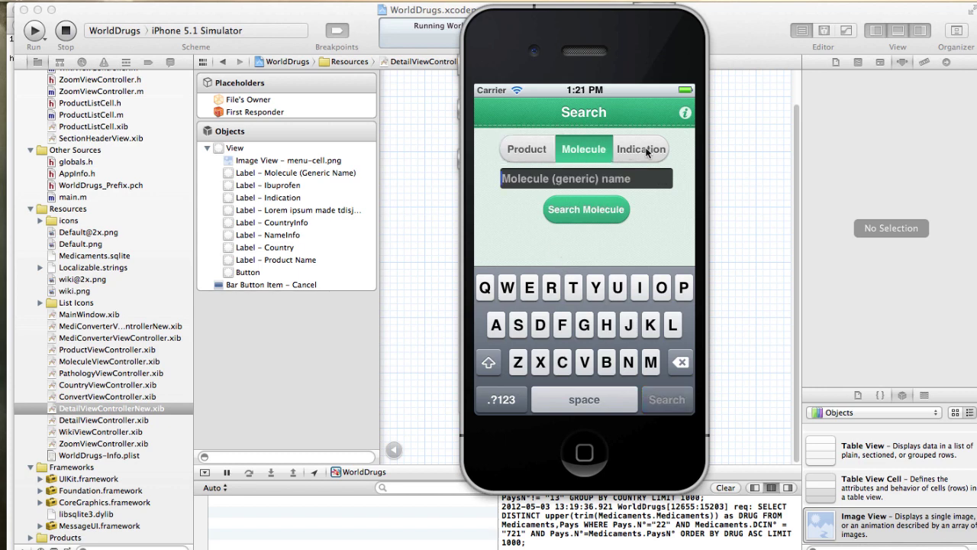
{"action": "left_click", "coordinate": [644, 150]}
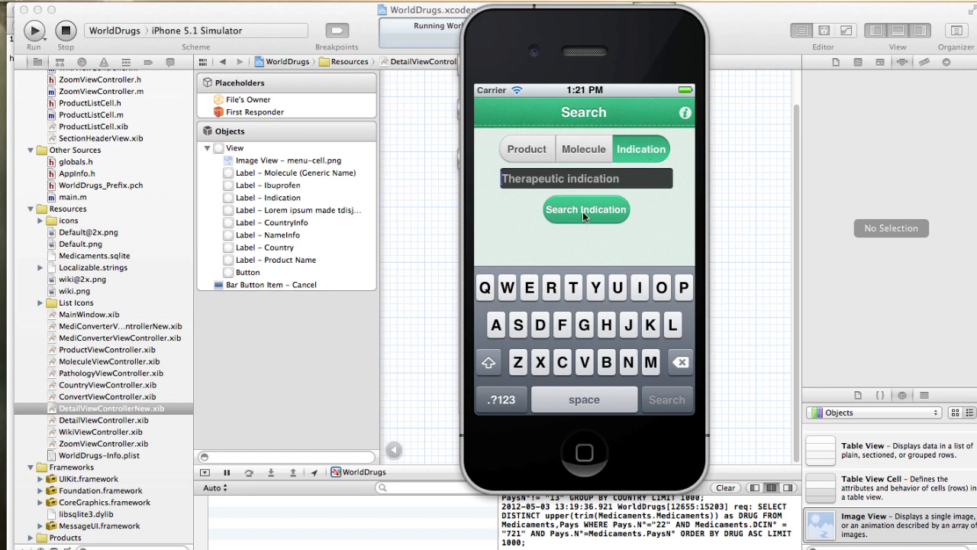